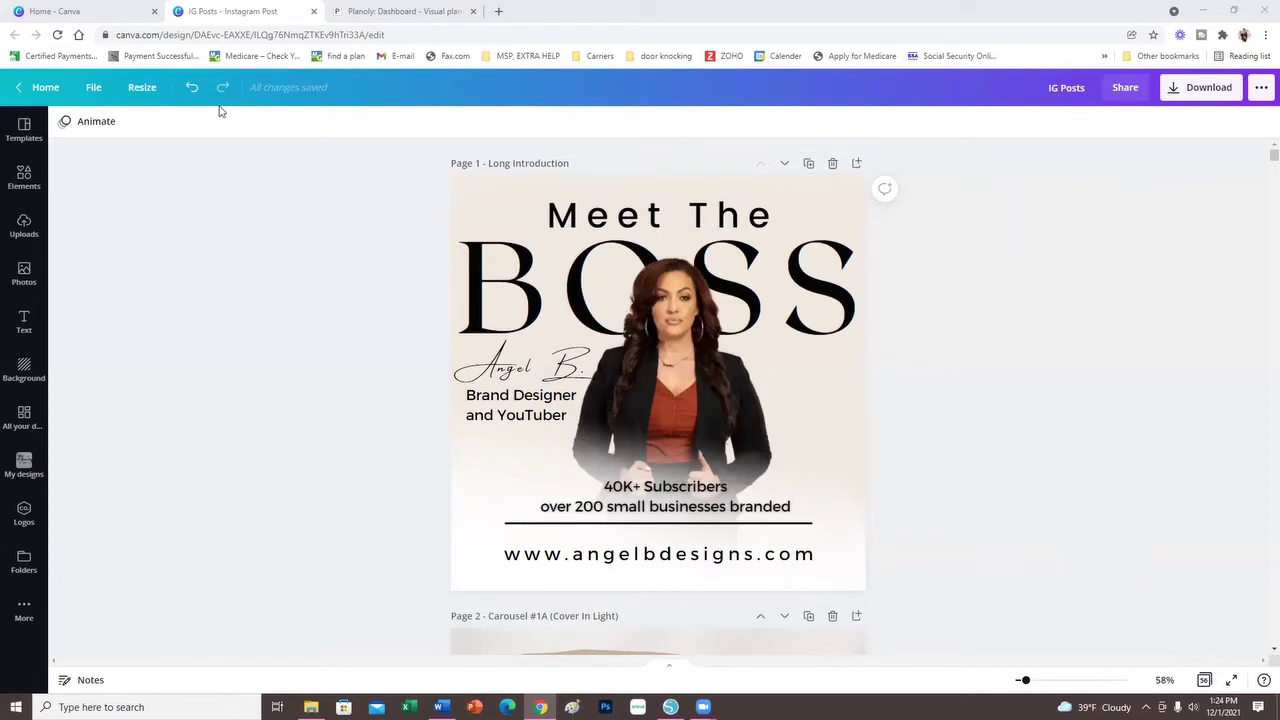
Step: Find the Instagram Post format among the suggested templates in the search on the Canva home page
left_click(100, 14)
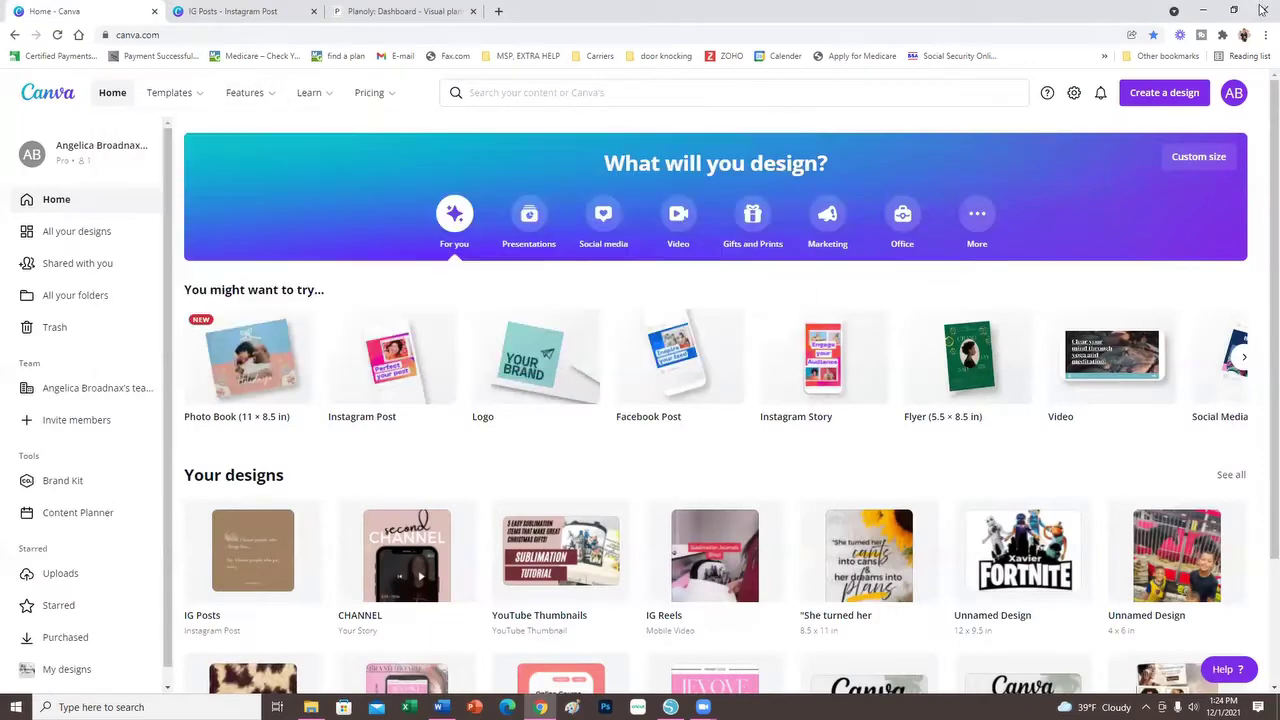
left_click(566, 89)
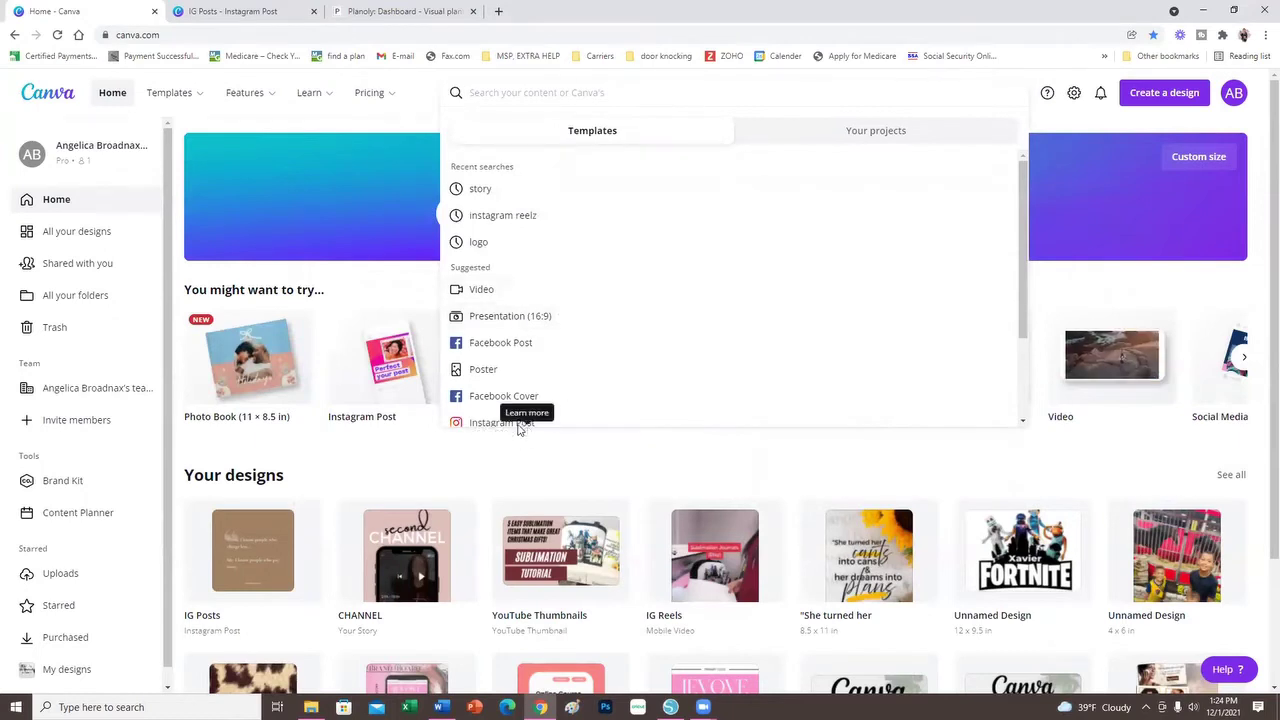
scroll(629, 383, "down", 2)
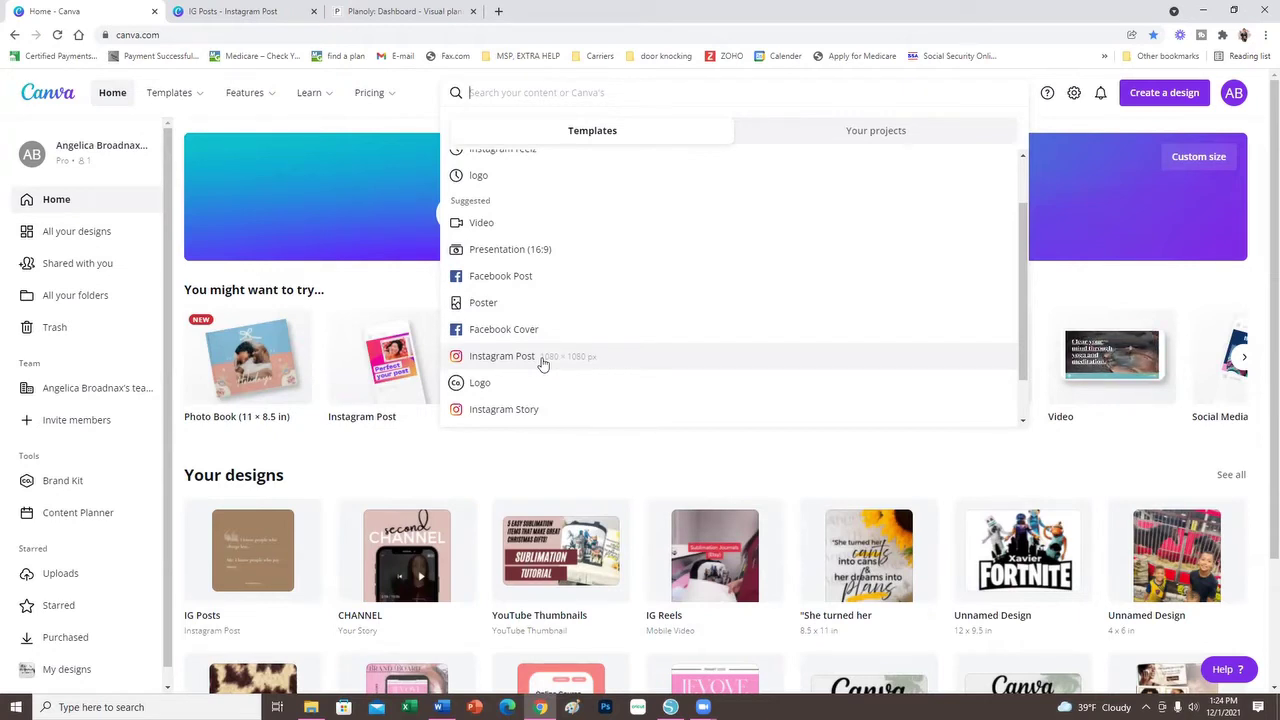
Step: Look through all page thumbnails of the IG Posts design in grid view
left_click(265, 10)
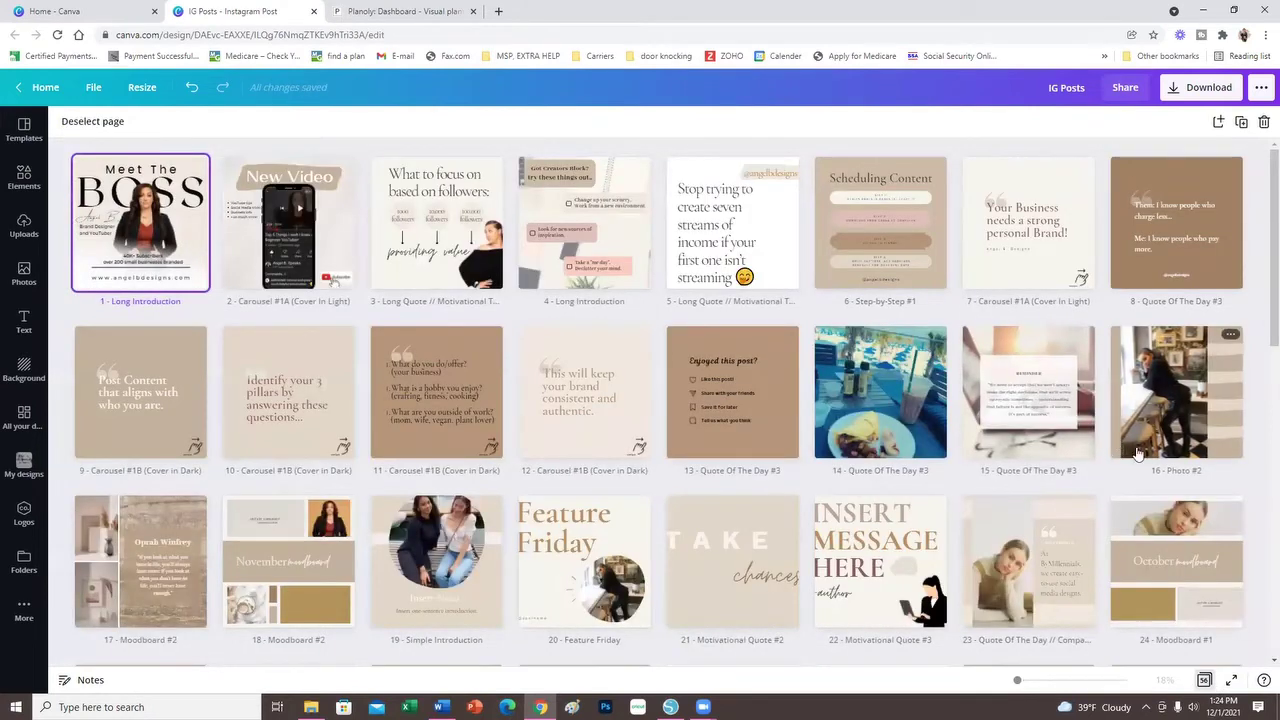
scroll(1115, 440, "down", 3)
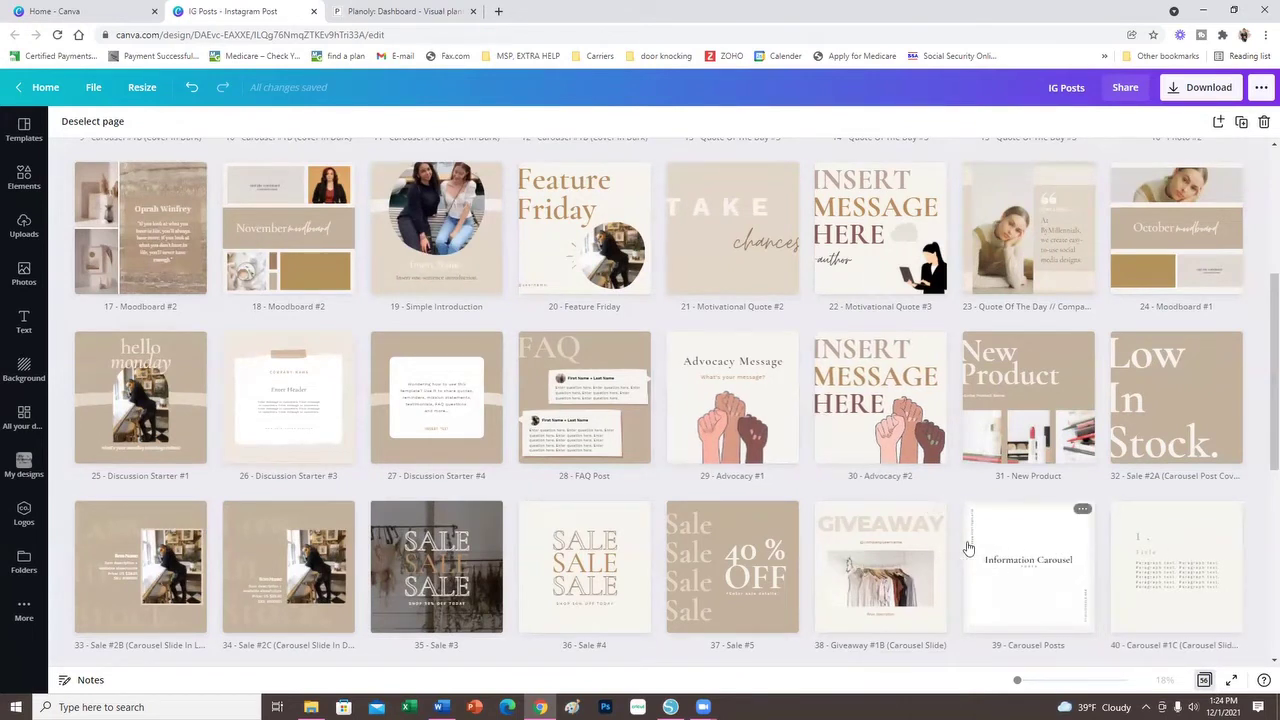
scroll(740, 560, "down", 1)
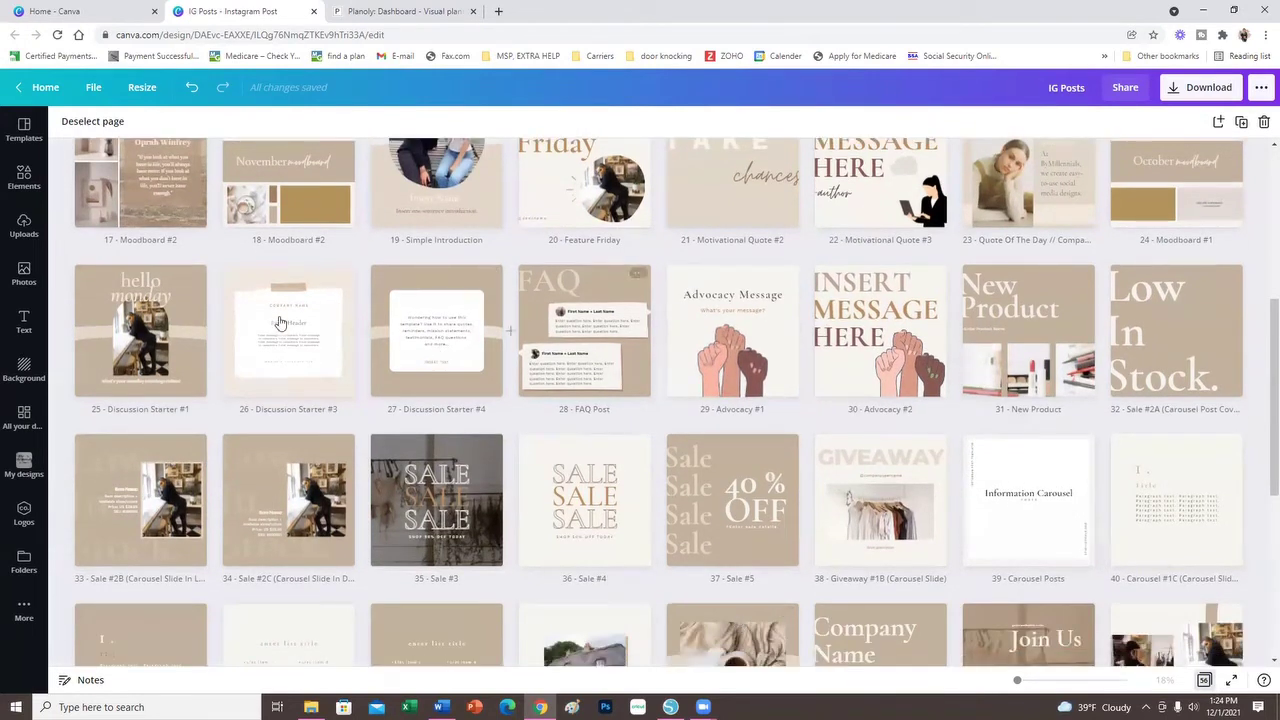
mouse_move(1105, 352)
scroll(1105, 352, "down", 5)
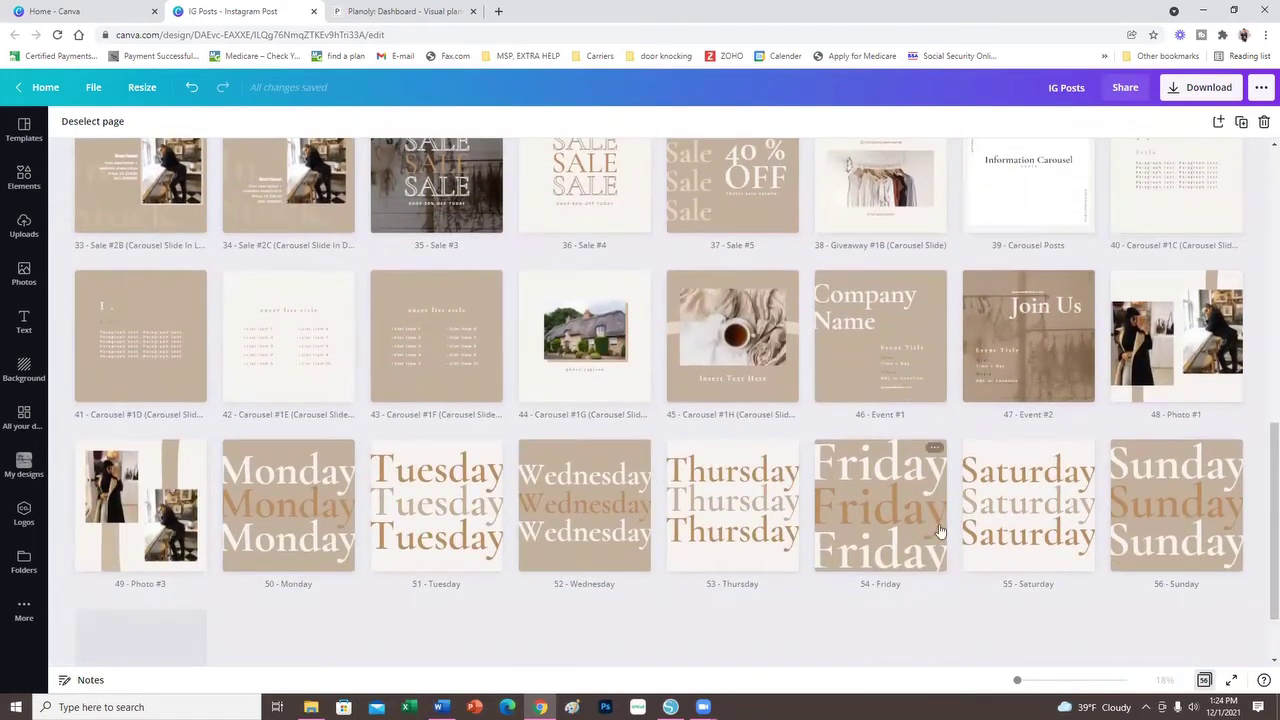
scroll(910, 540, "up", 5)
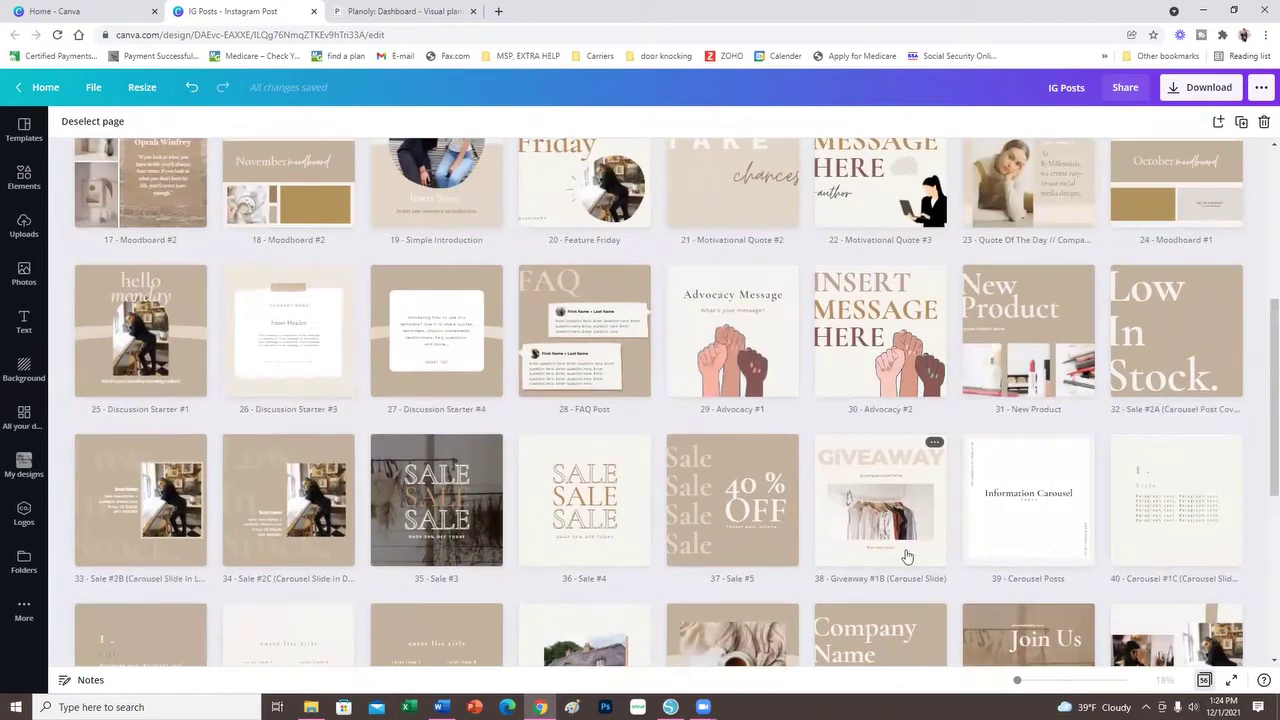
scroll(907, 556, "up", 5)
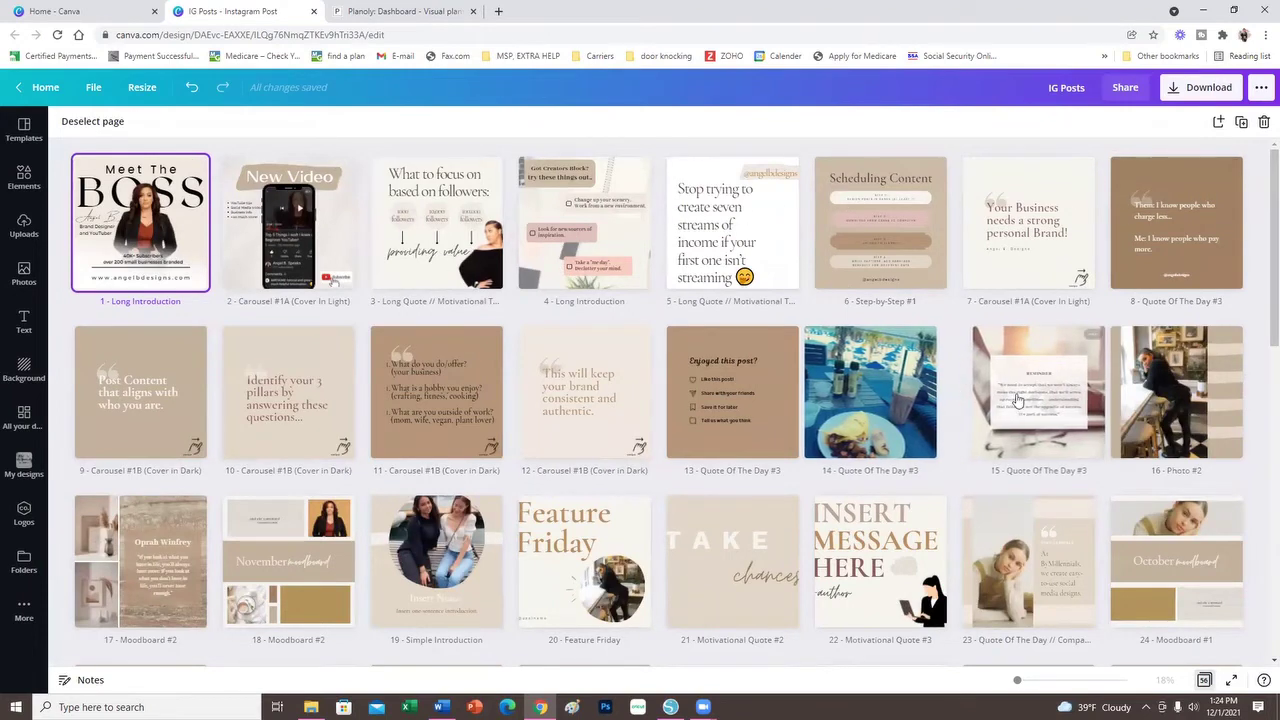
Step: Move the Sale #5 page so it sits as page 22, directly before the Motivational Quote #3 page
scroll(900, 440, "down", 5)
scroll(874, 481, "down", 1)
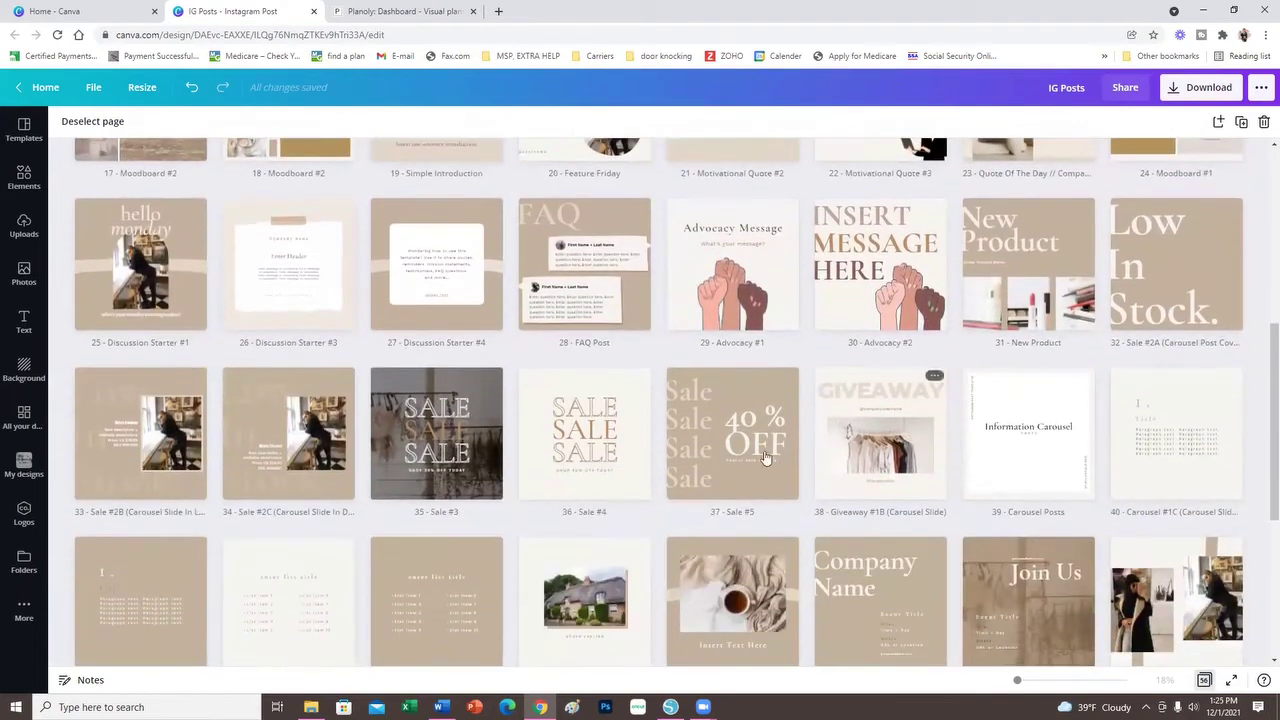
scroll(778, 436, "down", 2)
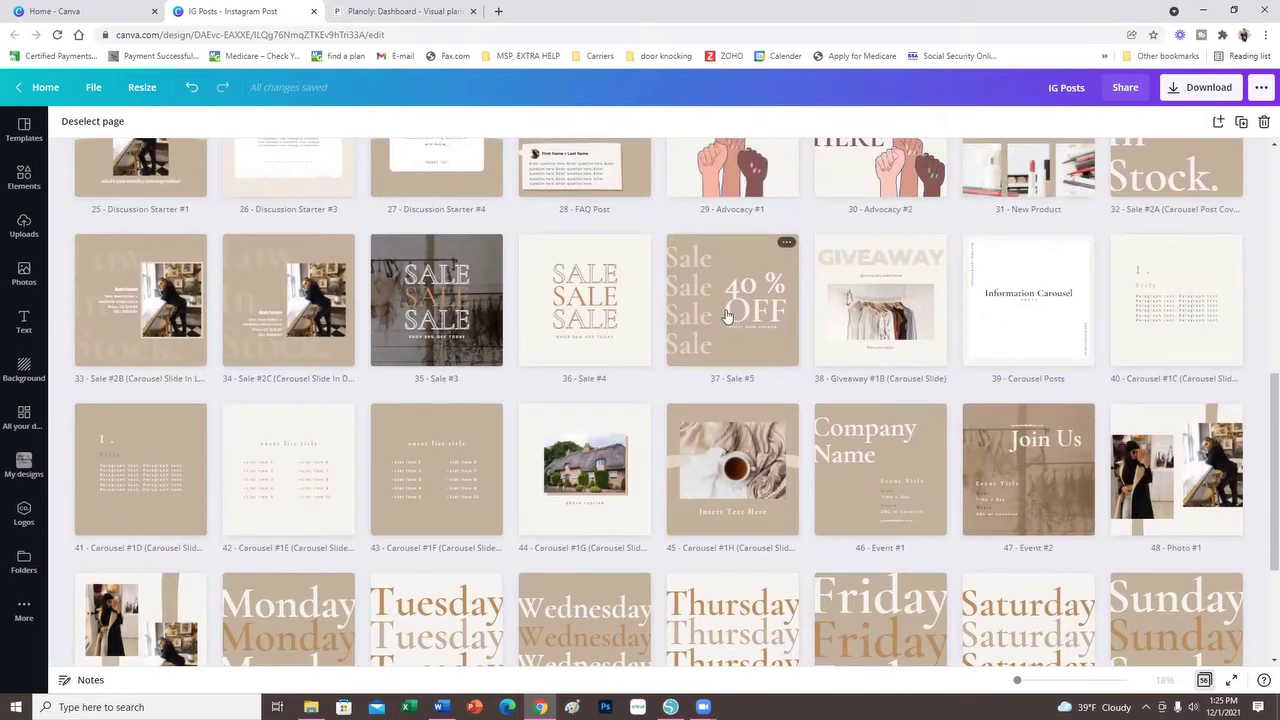
mouse_move(727, 333)
left_mouse_down()
mouse_move(690, 170)
mouse_move(625, 104)
mouse_move(650, 255)
mouse_move(708, 260)
mouse_move(1005, 446)
mouse_move(811, 612)
mouse_move(845, 600)
left_mouse_up()
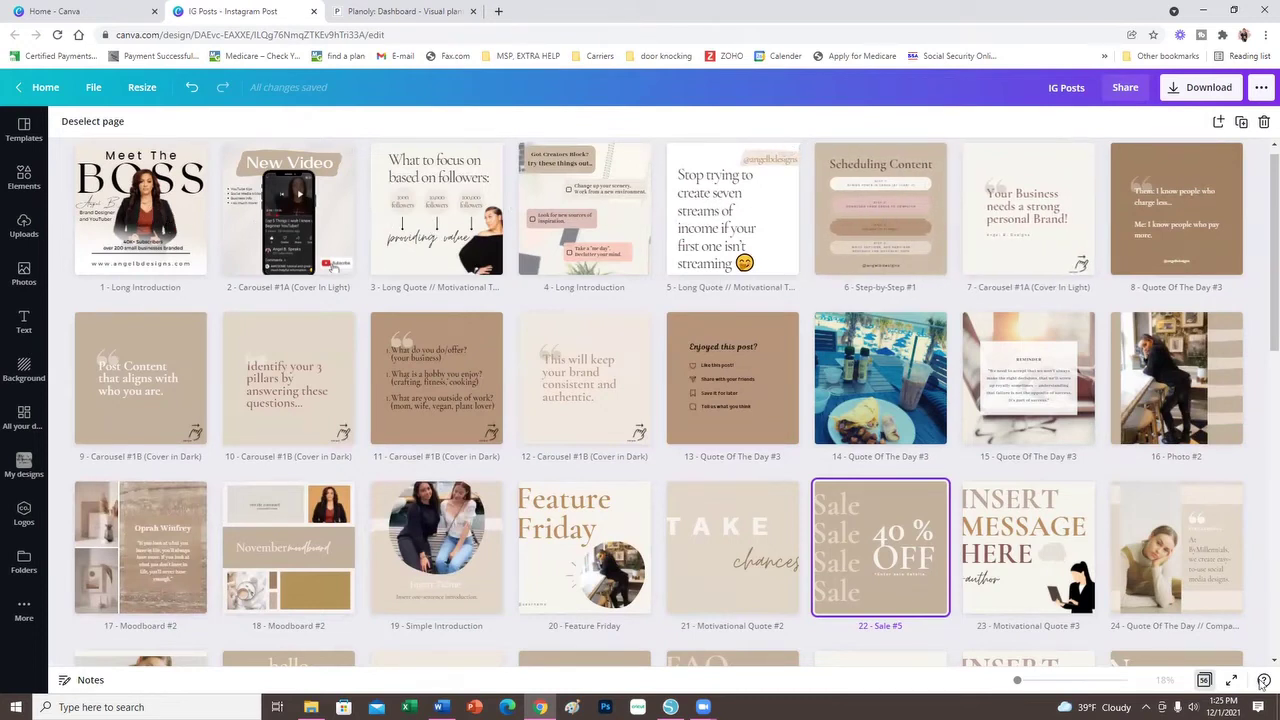
Step: Leave the grid view and review the customized posts on the first four pages of the design
left_click(1205, 682)
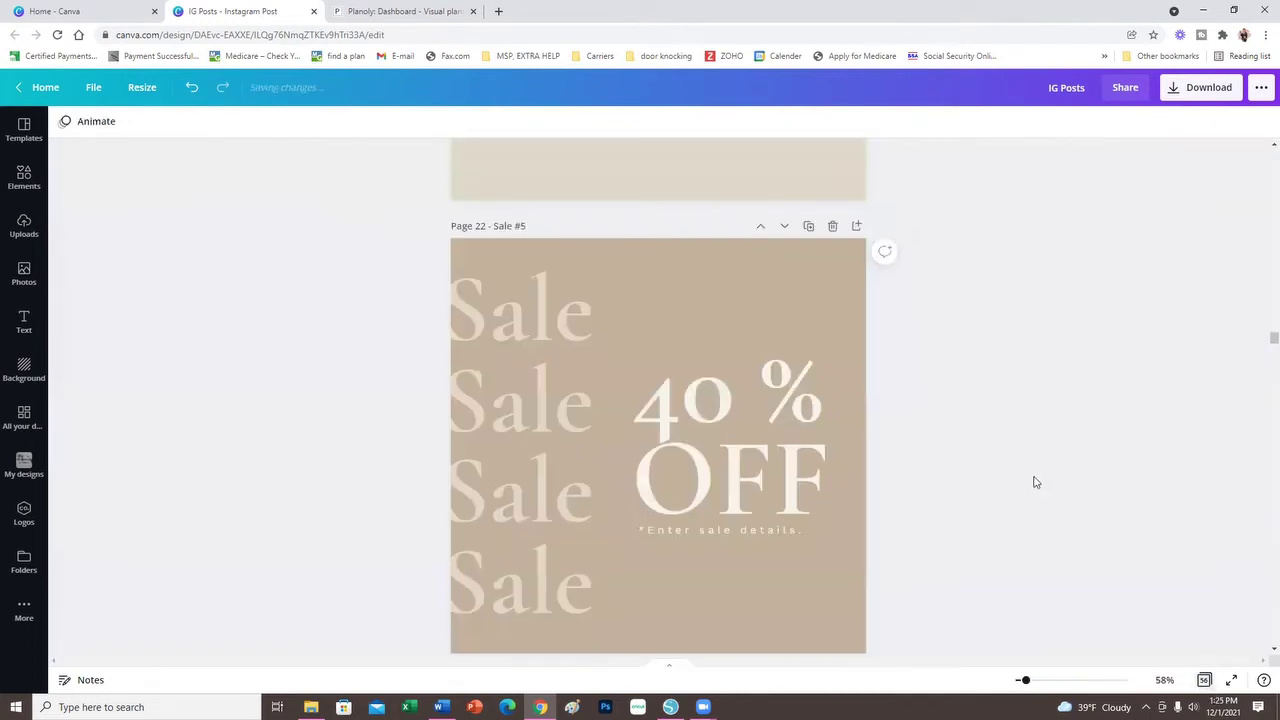
scroll(1060, 483, "up", 2)
left_click_drag(1264, 336, 1261, 155)
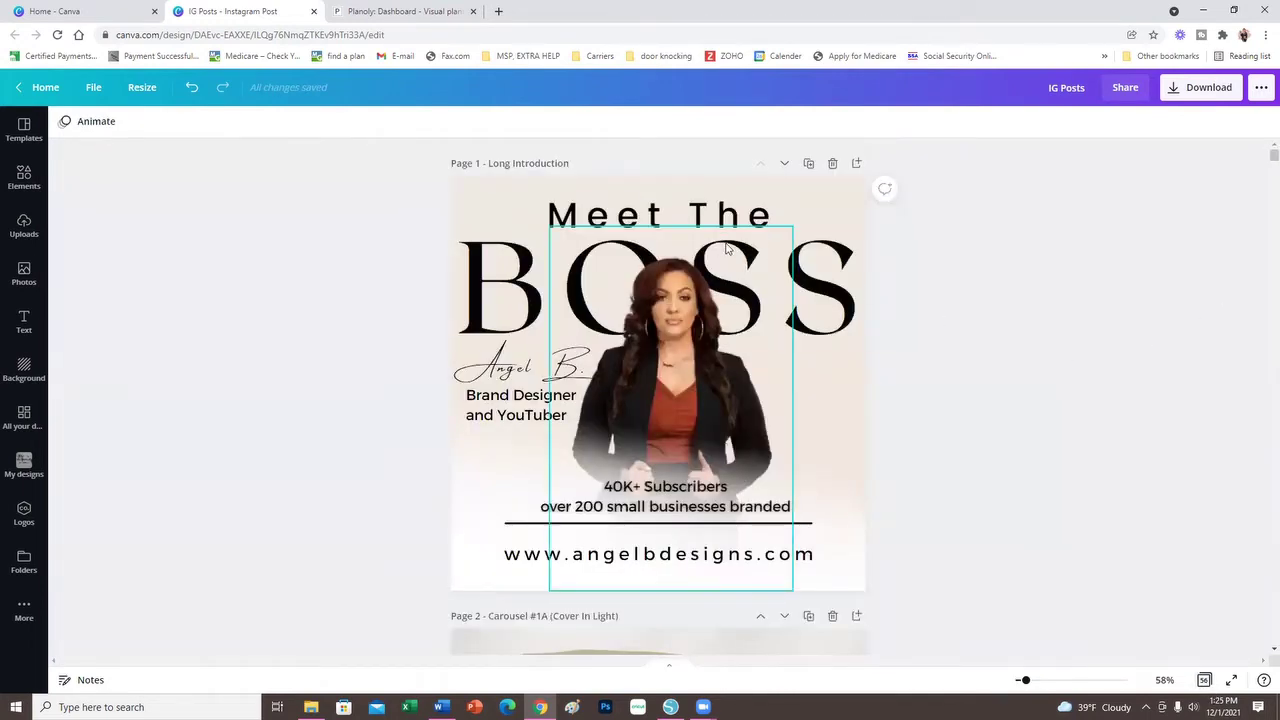
scroll(1062, 363, "down", 1)
scroll(1062, 363, "down", 7)
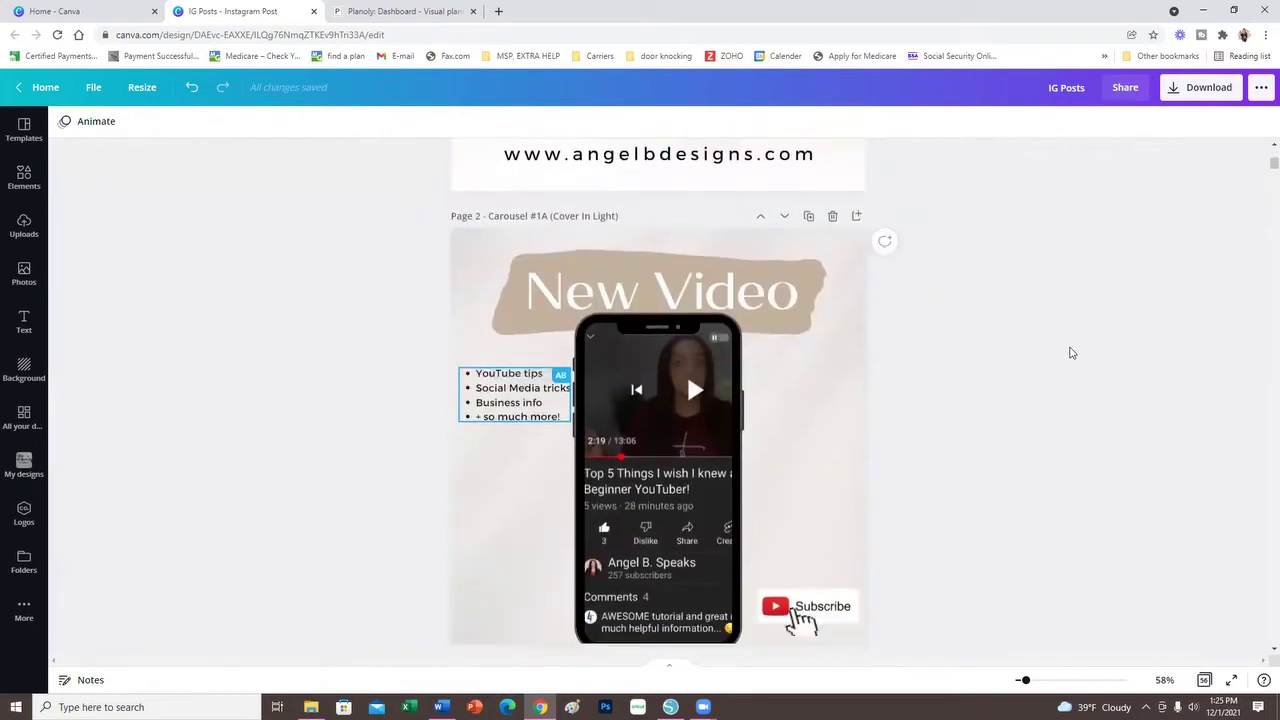
scroll(1060, 373, "down", 5)
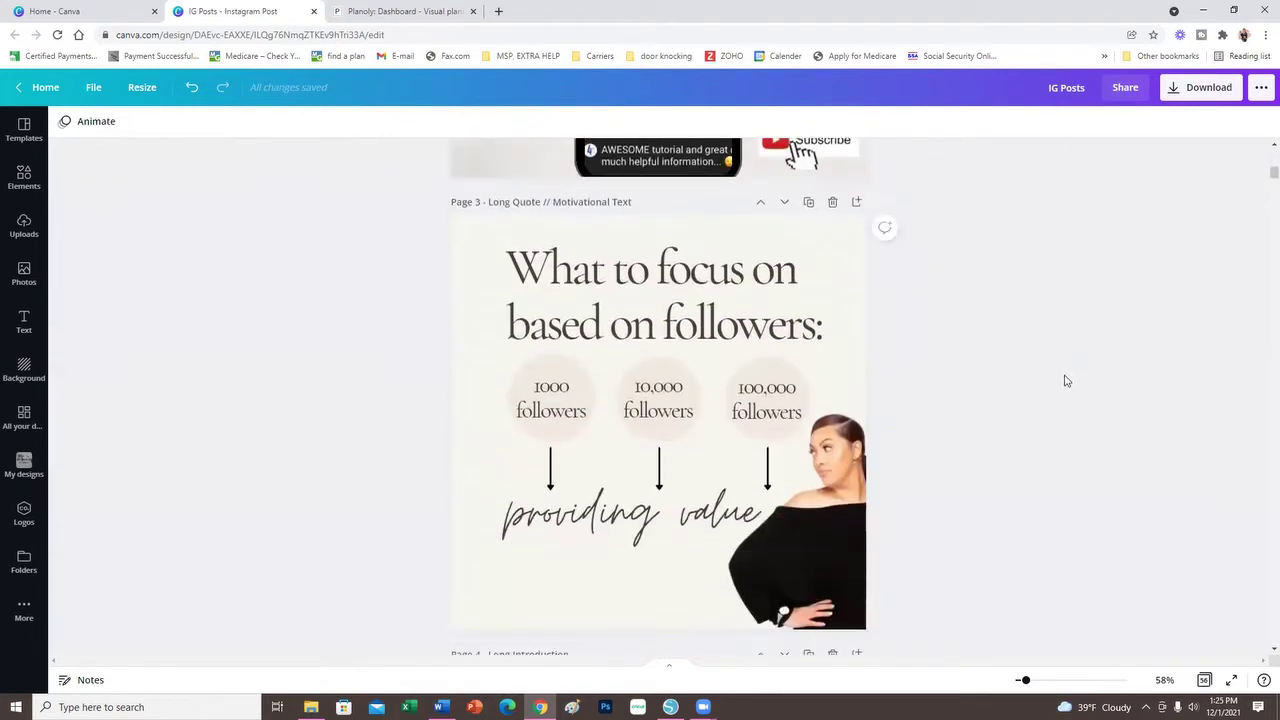
scroll(911, 421, "down", 8)
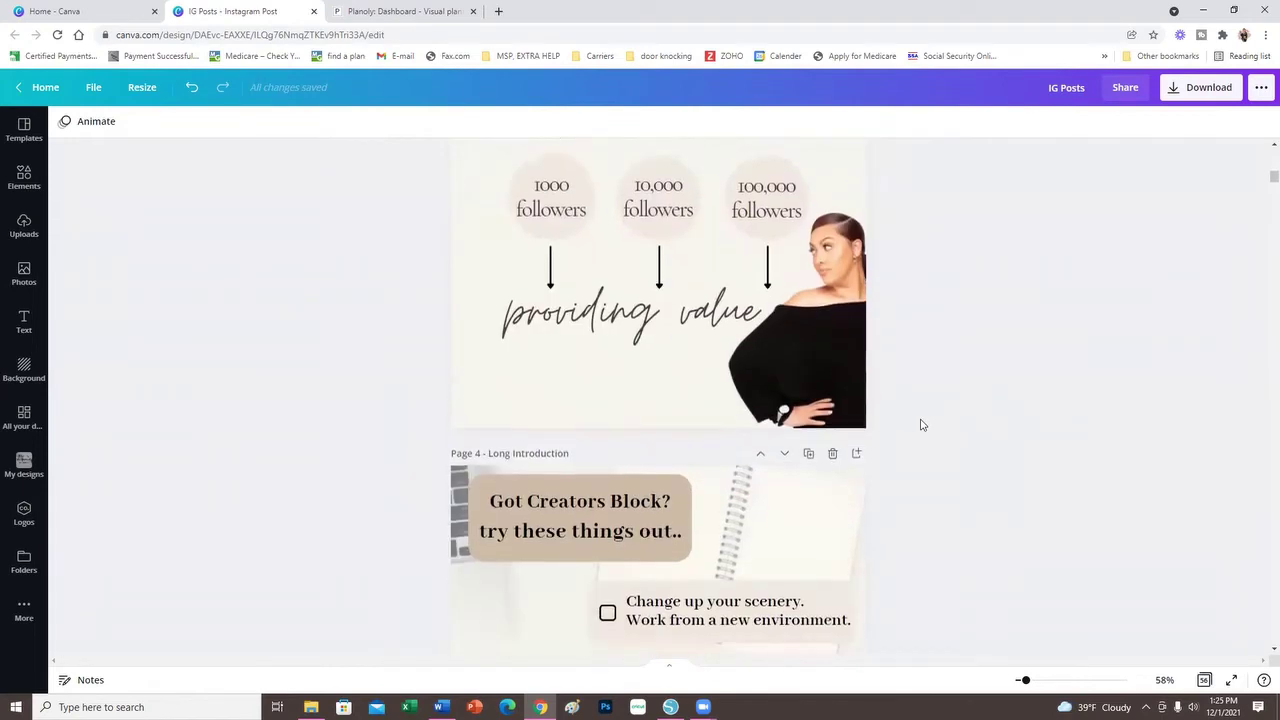
scroll(950, 419, "up", 15)
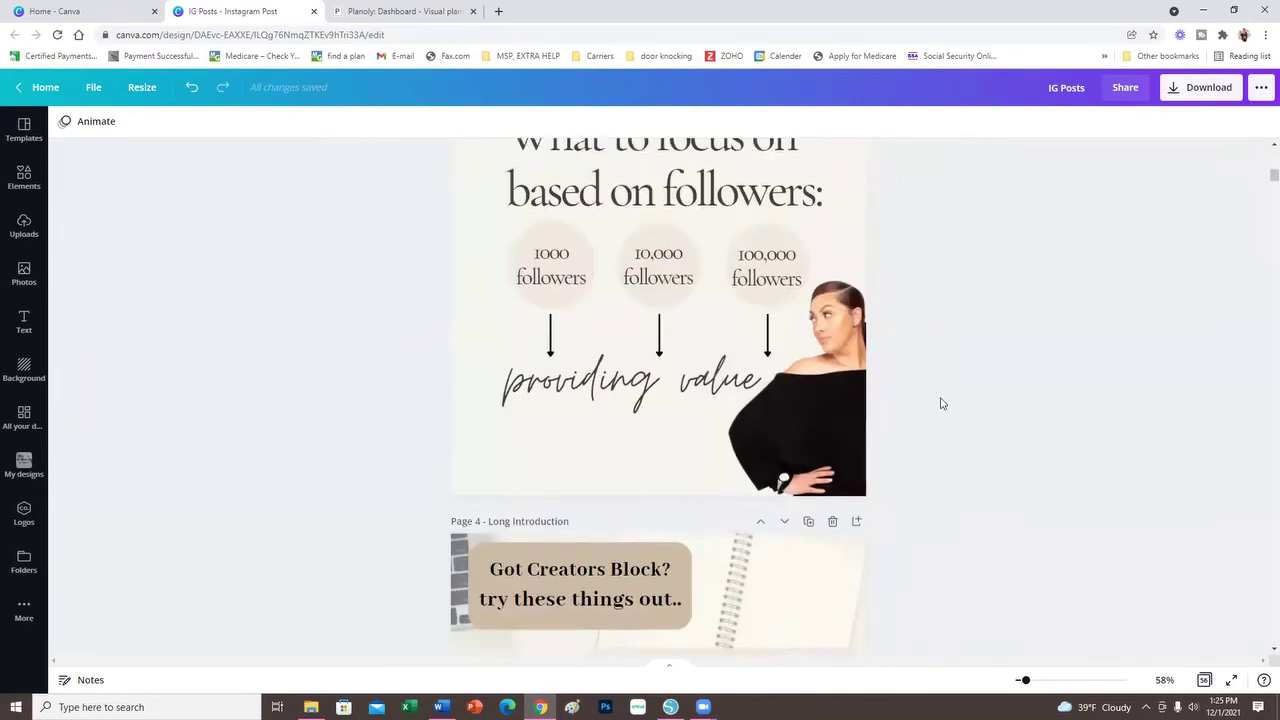
scroll(931, 380, "up", 4)
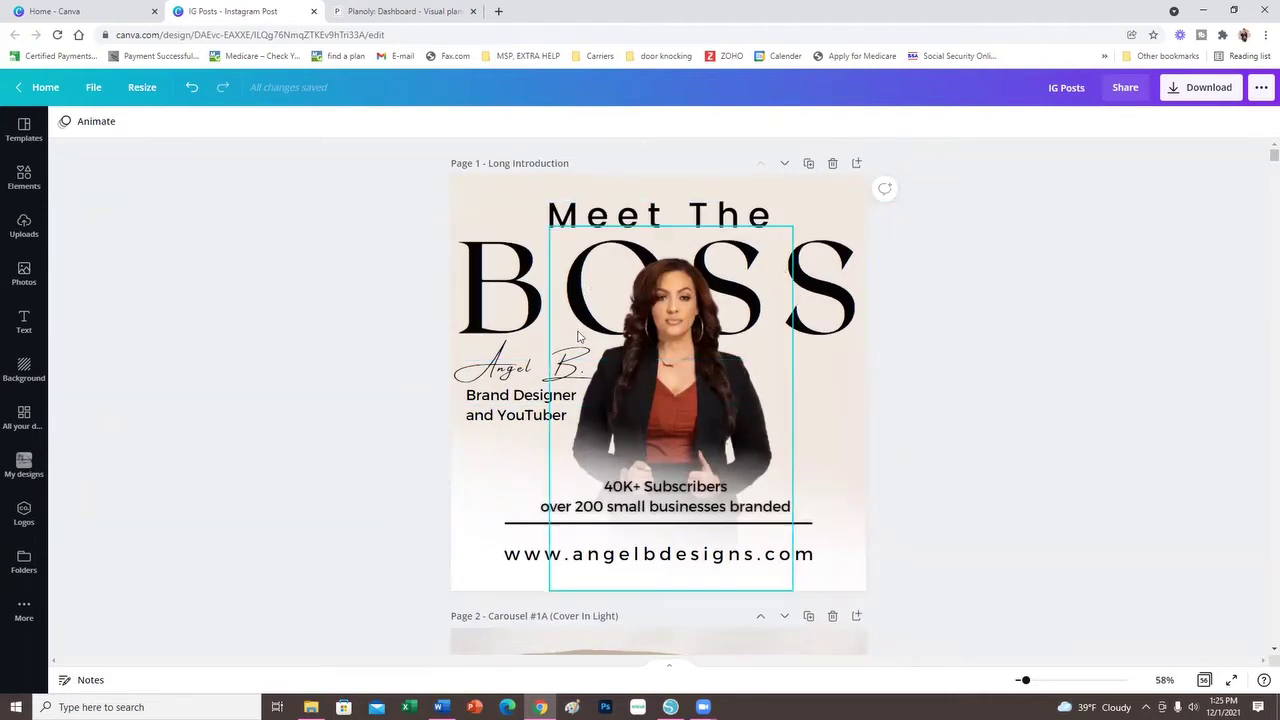
Step: Download only page 1, Long Introduction, as a PNG
left_click(1225, 92)
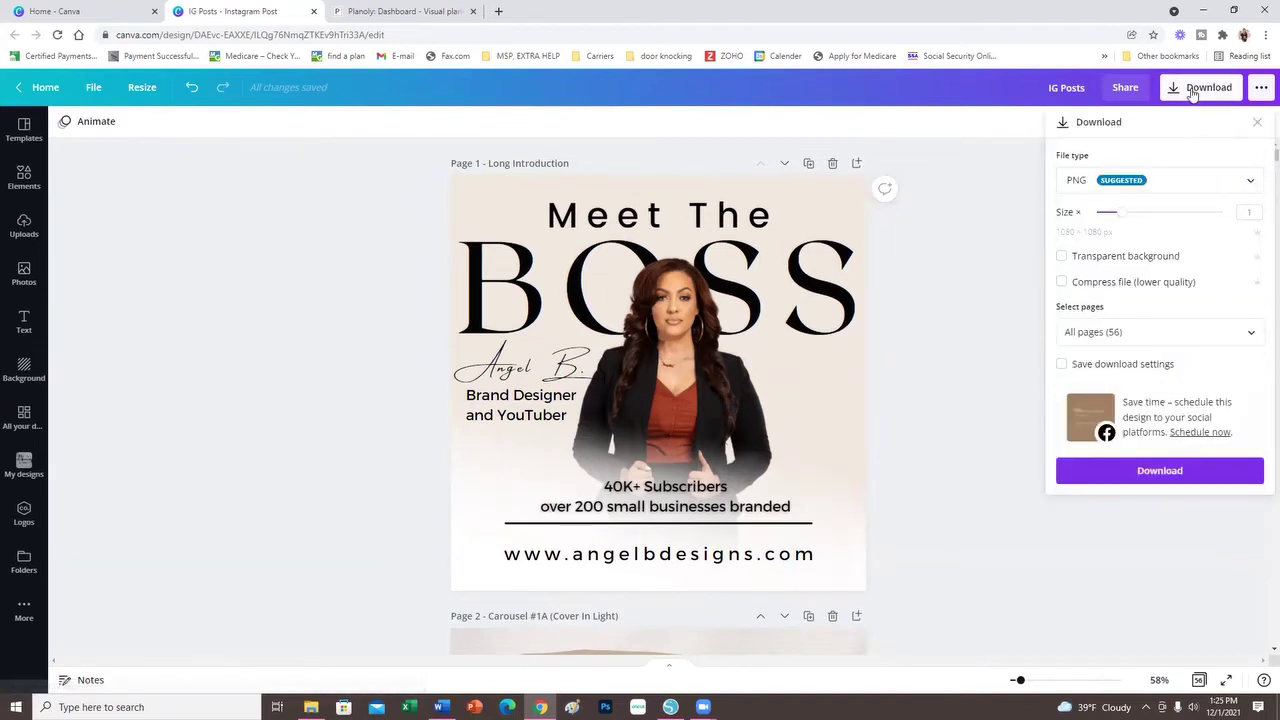
left_click(1254, 340)
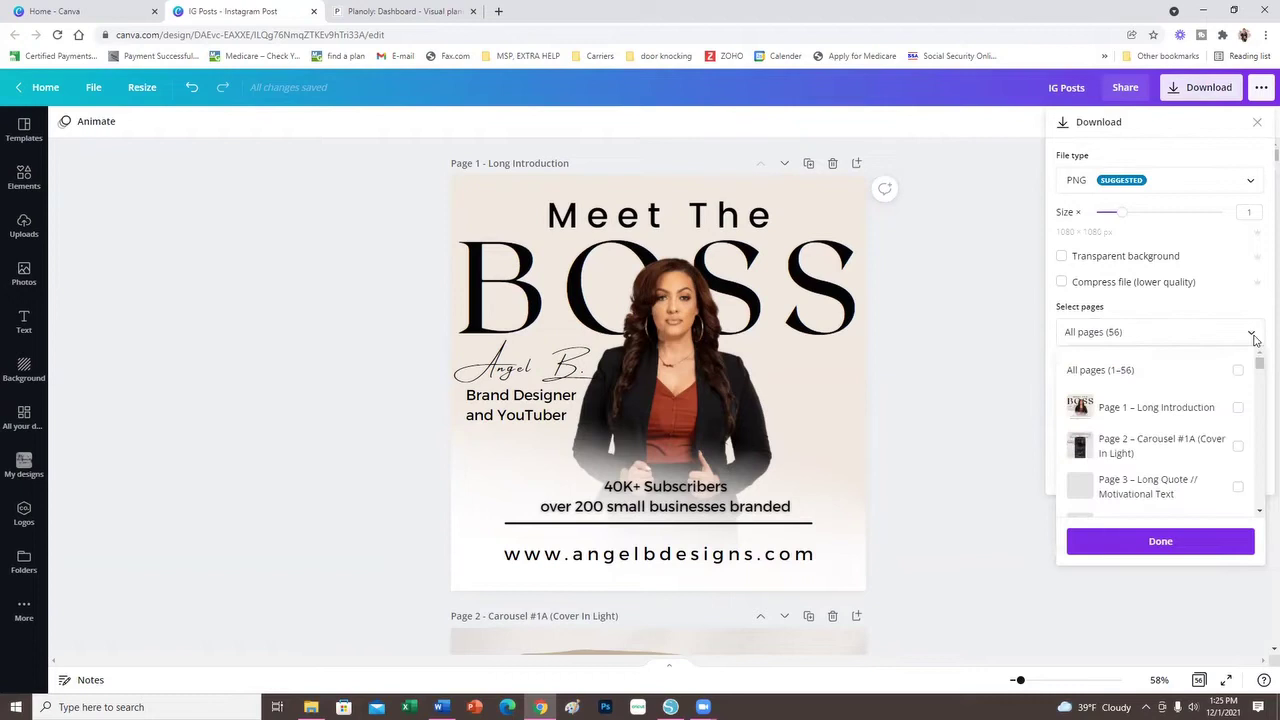
left_click(1238, 410)
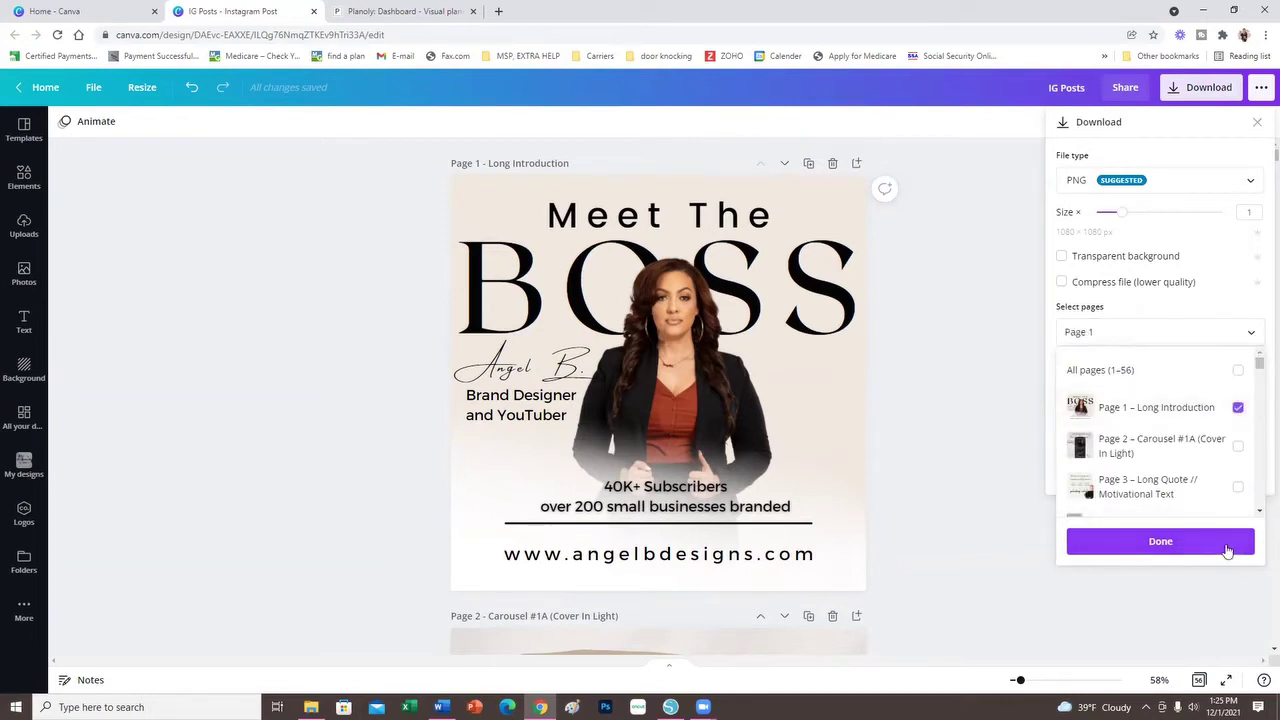
left_click(1232, 549)
left_click(1220, 481)
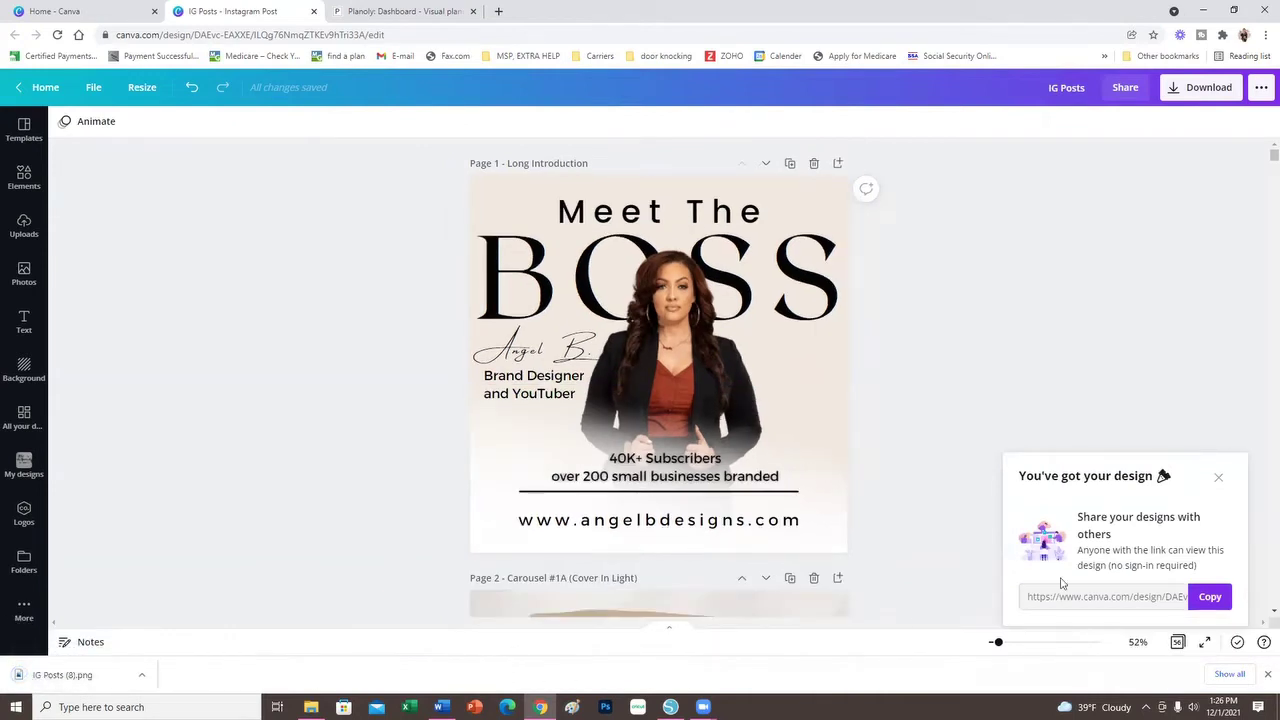
Step: Download only page 2, Carousel #1A (Cover In Light), as a PNG
left_click(1203, 88)
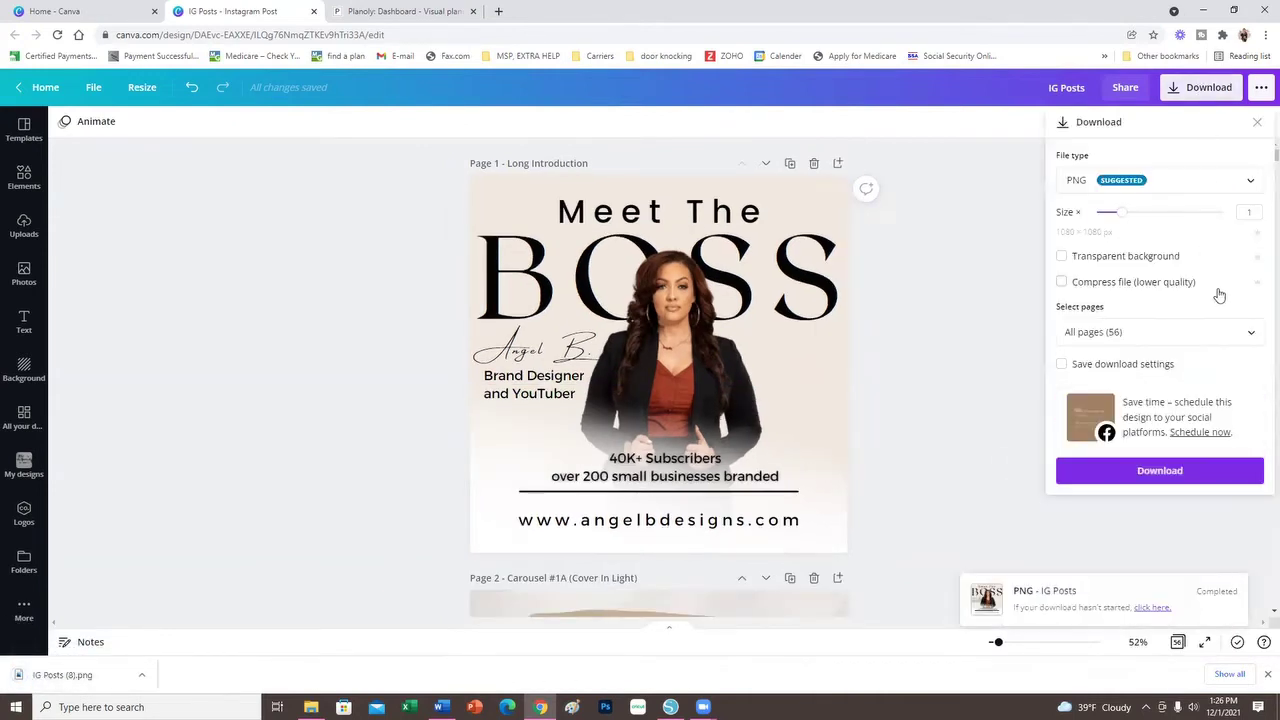
left_click(1250, 340)
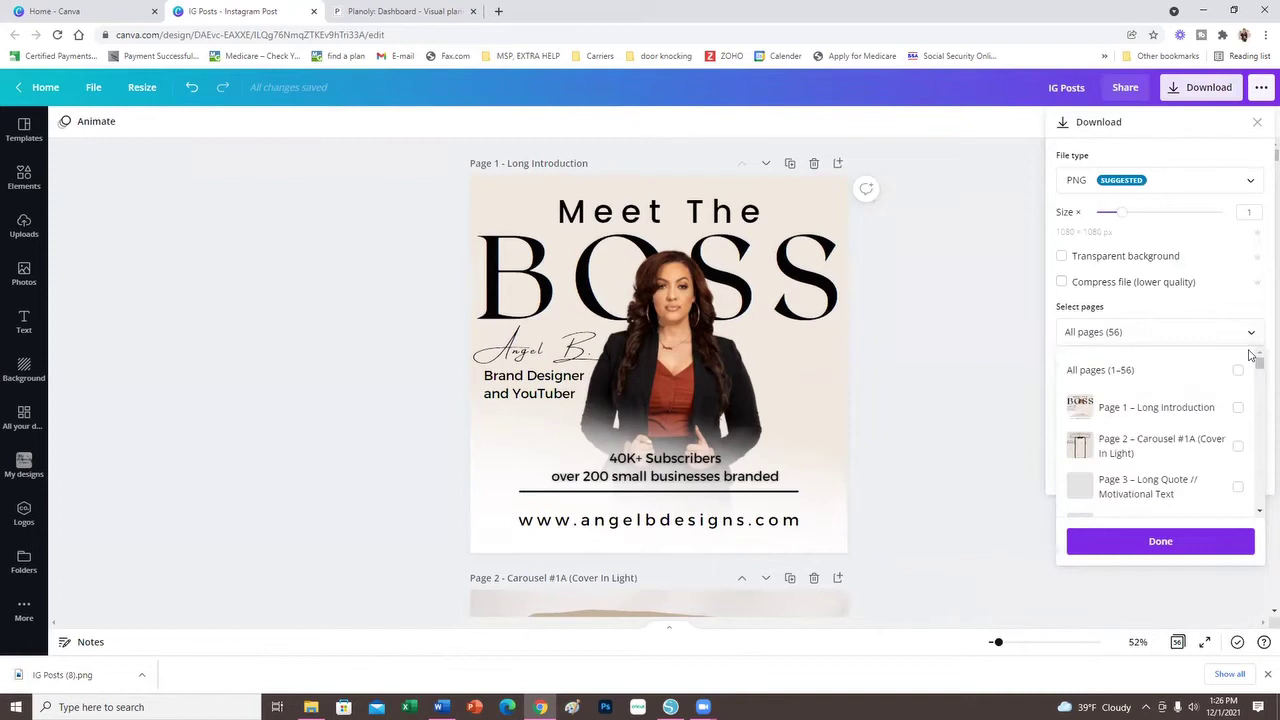
left_click(1238, 446)
left_click(1238, 544)
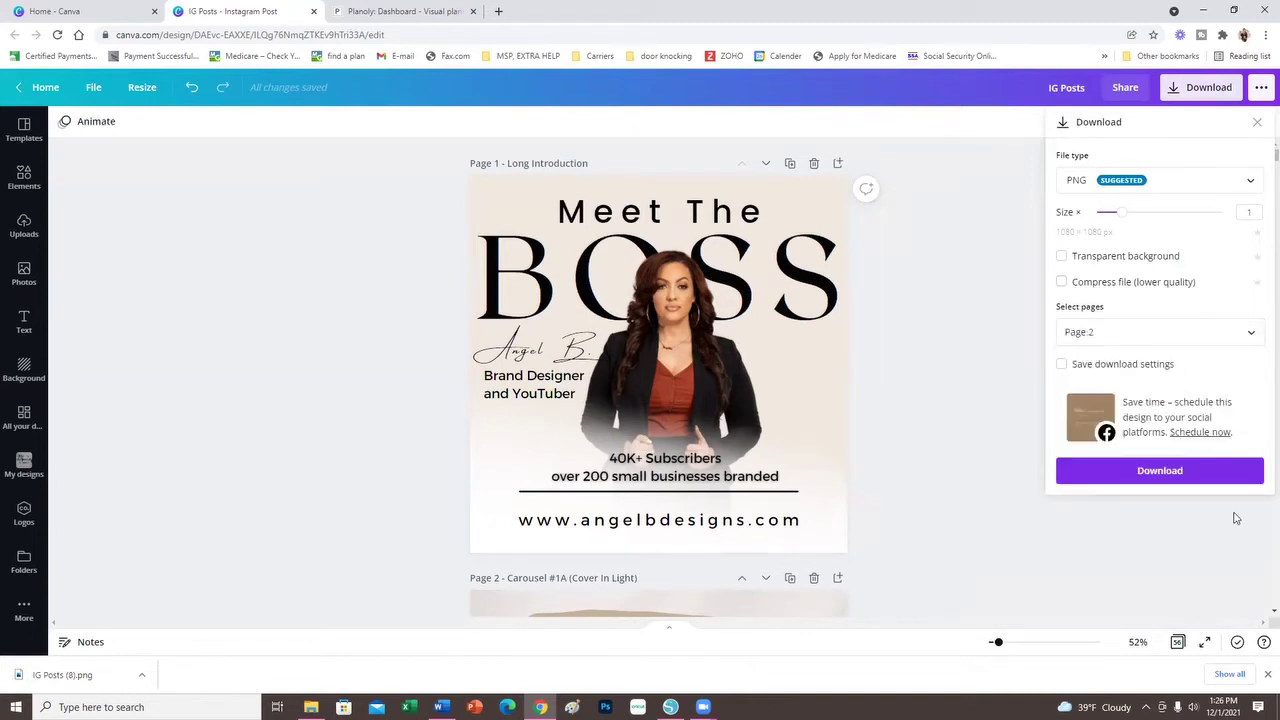
left_click(1243, 478)
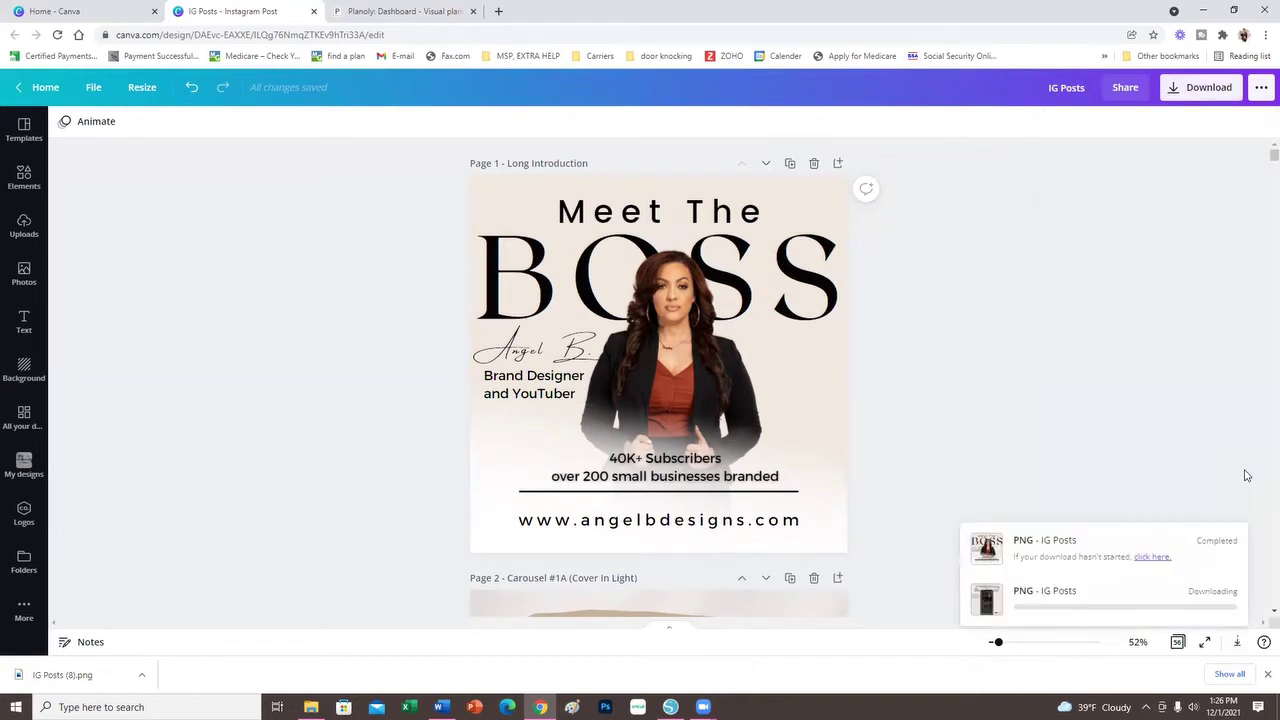
Step: Download only page 3, Long Quote // Motivational Text, as a PNG and dismiss the sharing pop-up
left_click(1205, 87)
left_click(1250, 332)
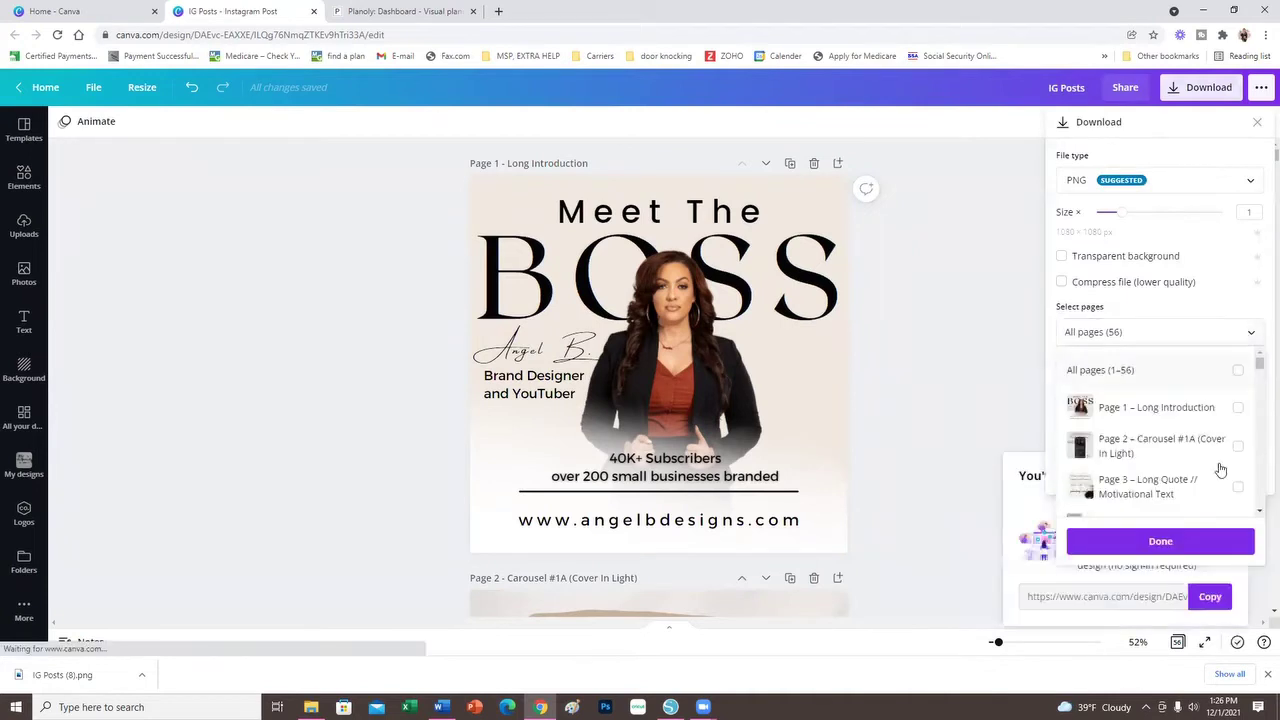
left_click(1238, 487)
left_click(1146, 548)
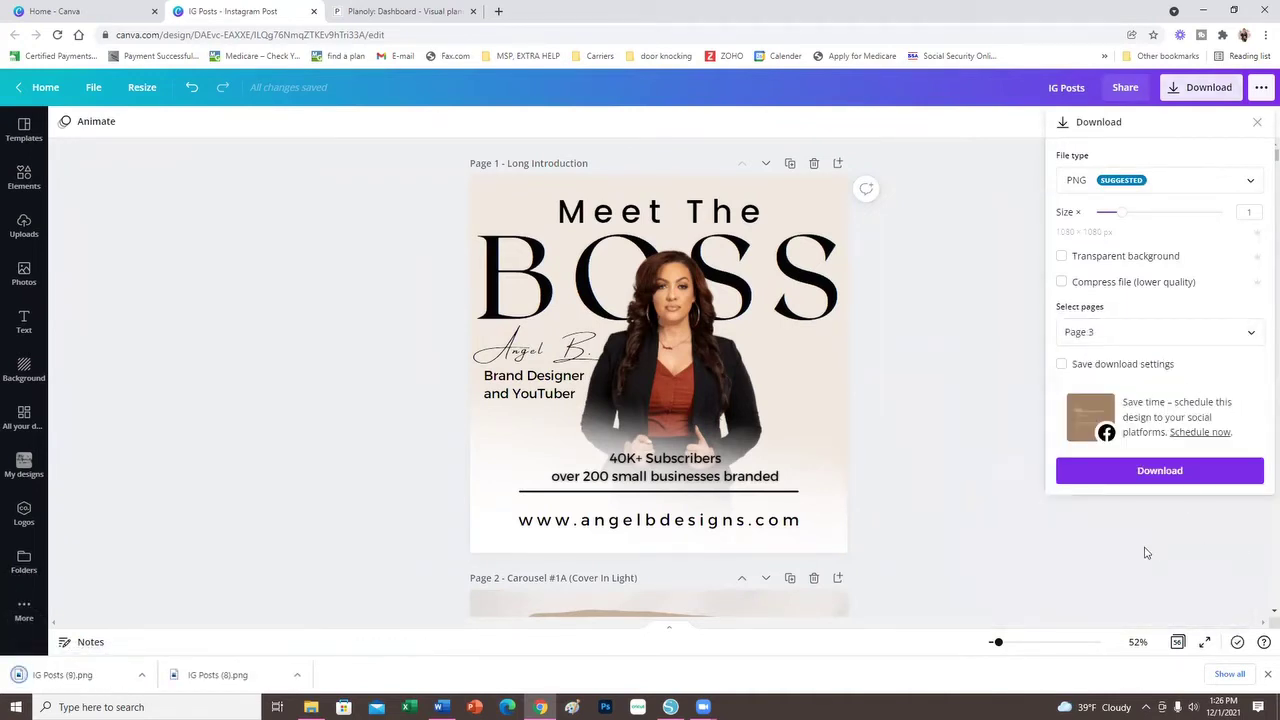
left_click(1245, 476)
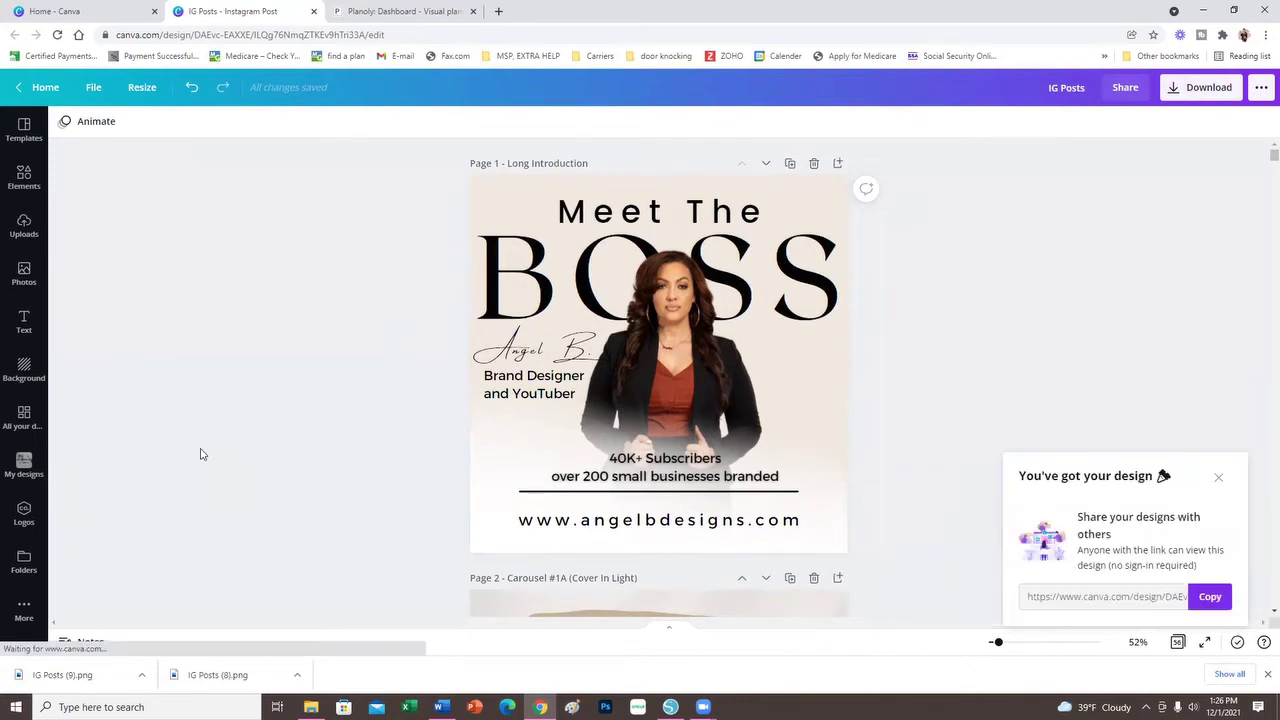
left_click(1216, 481)
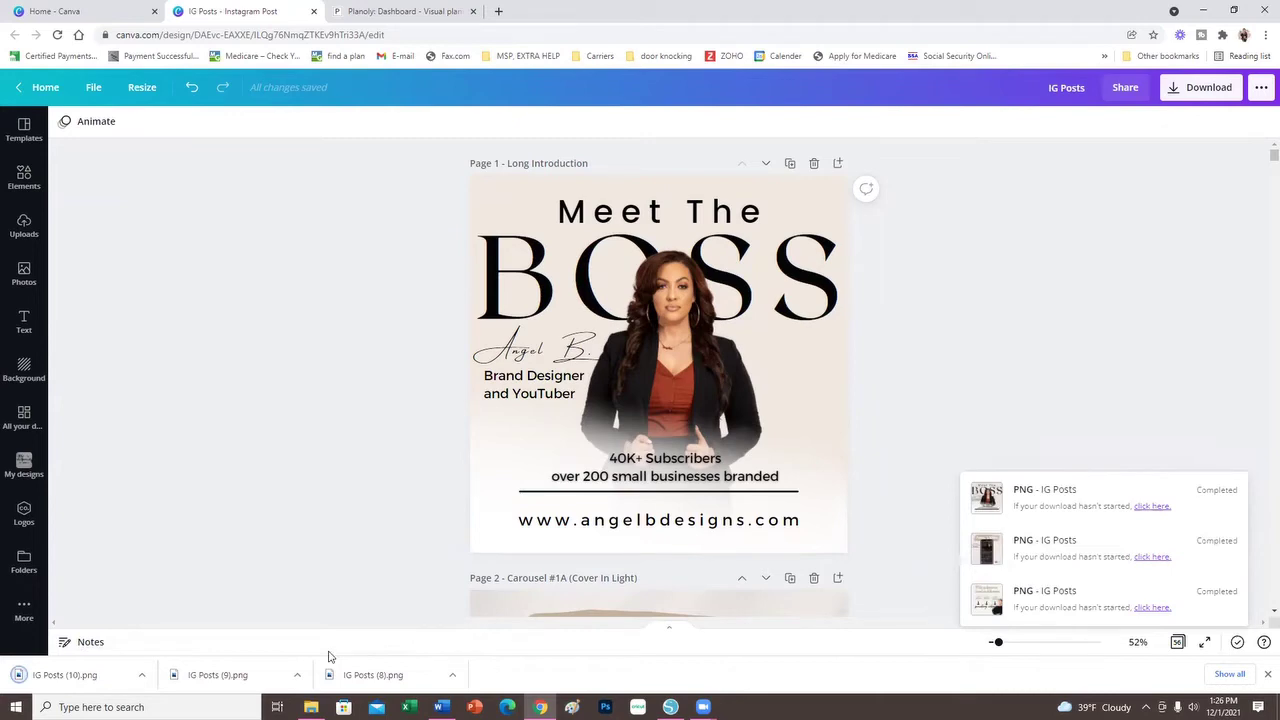
Step: Switch to the Planoly dashboard and upload IG Posts (8).png to the grid as one post
left_click(390, 10)
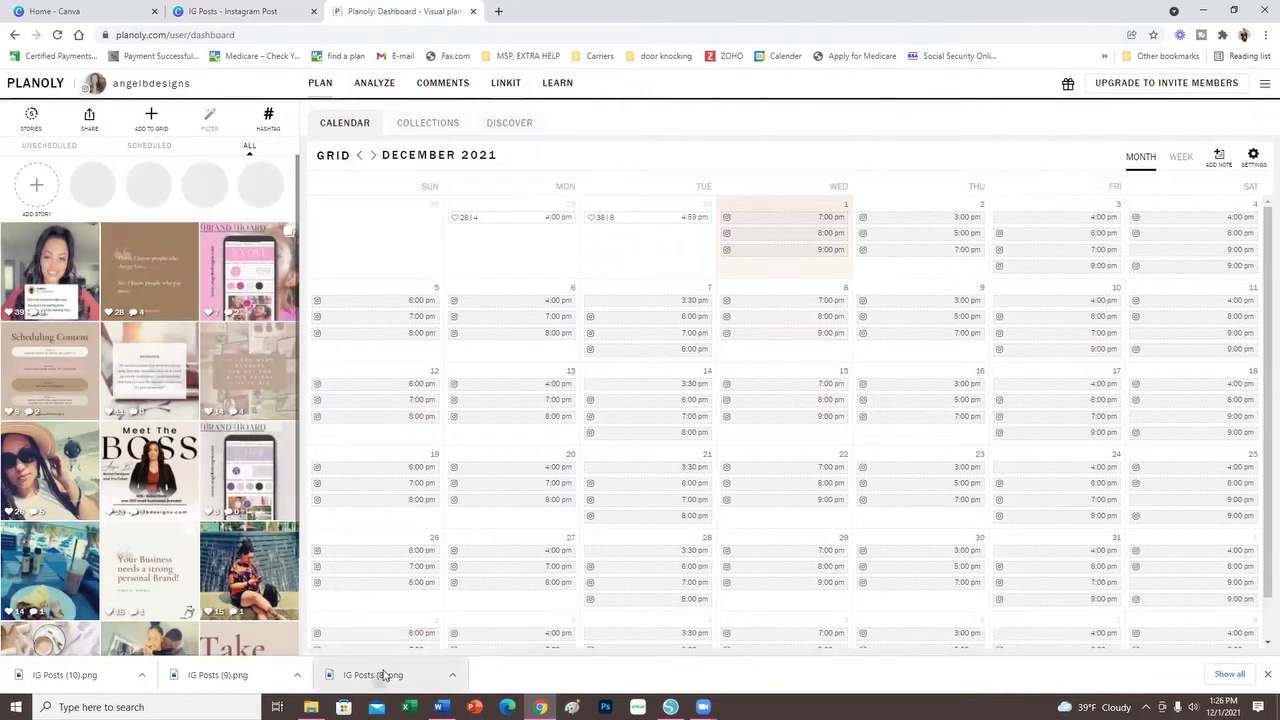
left_click_drag(372, 675, 251, 492)
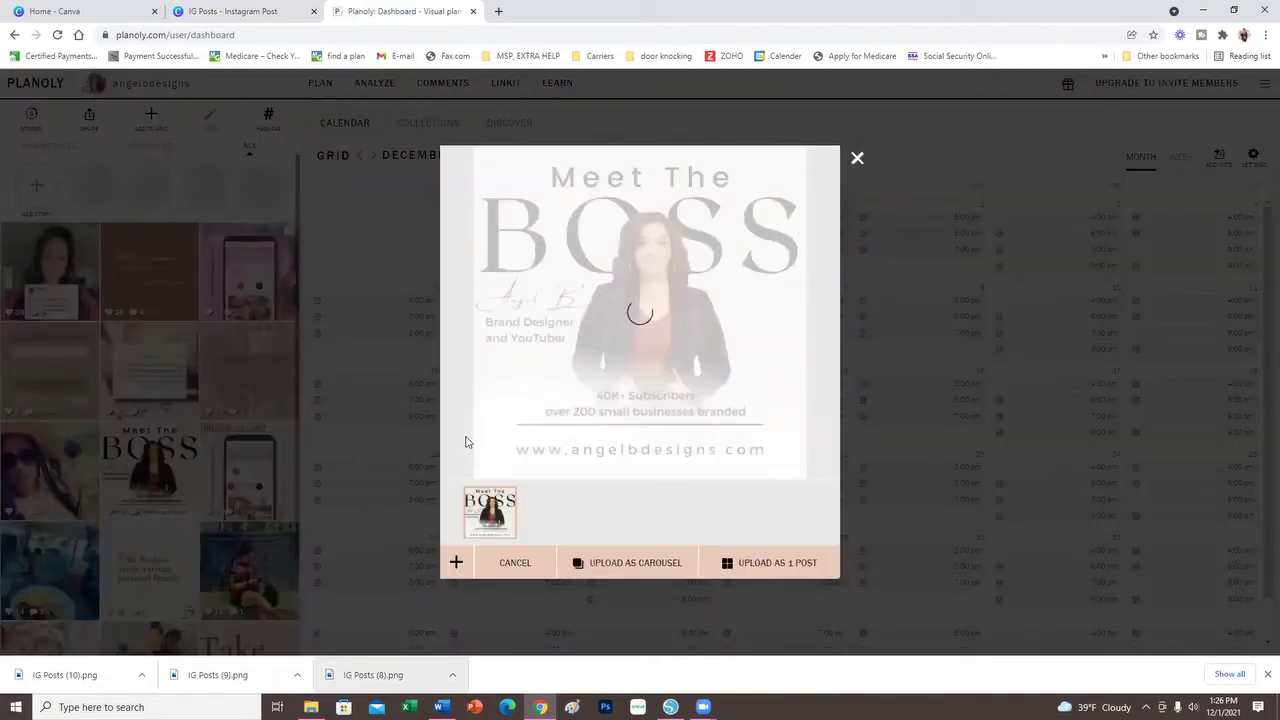
left_click(745, 562)
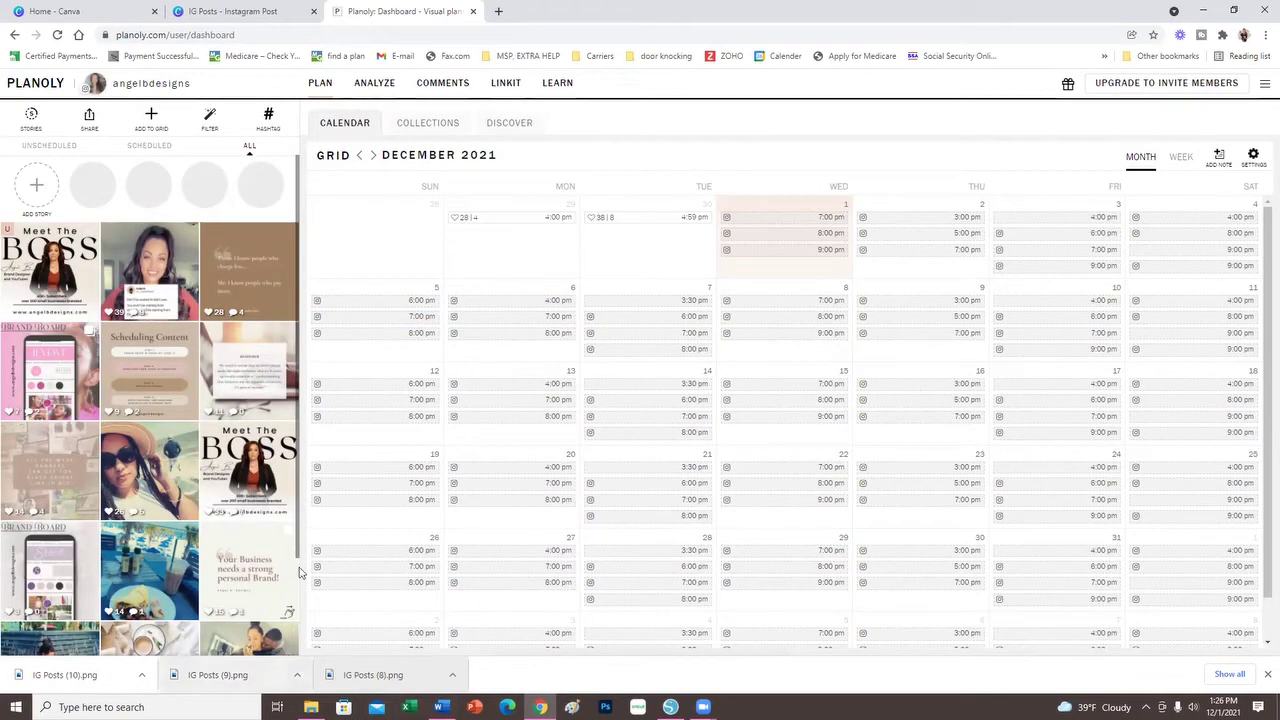
Step: Upload IG Posts (9).png and IG Posts (10).png to the Planoly grid, each as one post
left_click_drag(229, 674, 232, 478)
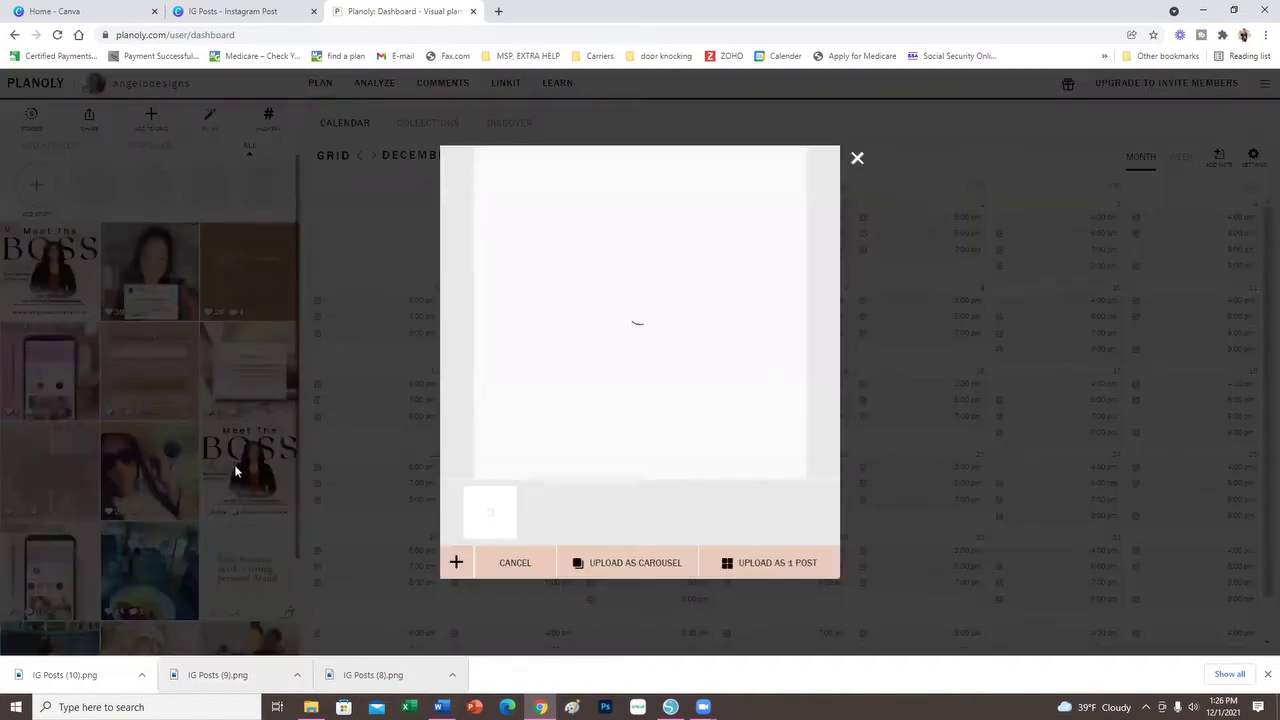
left_click(814, 574)
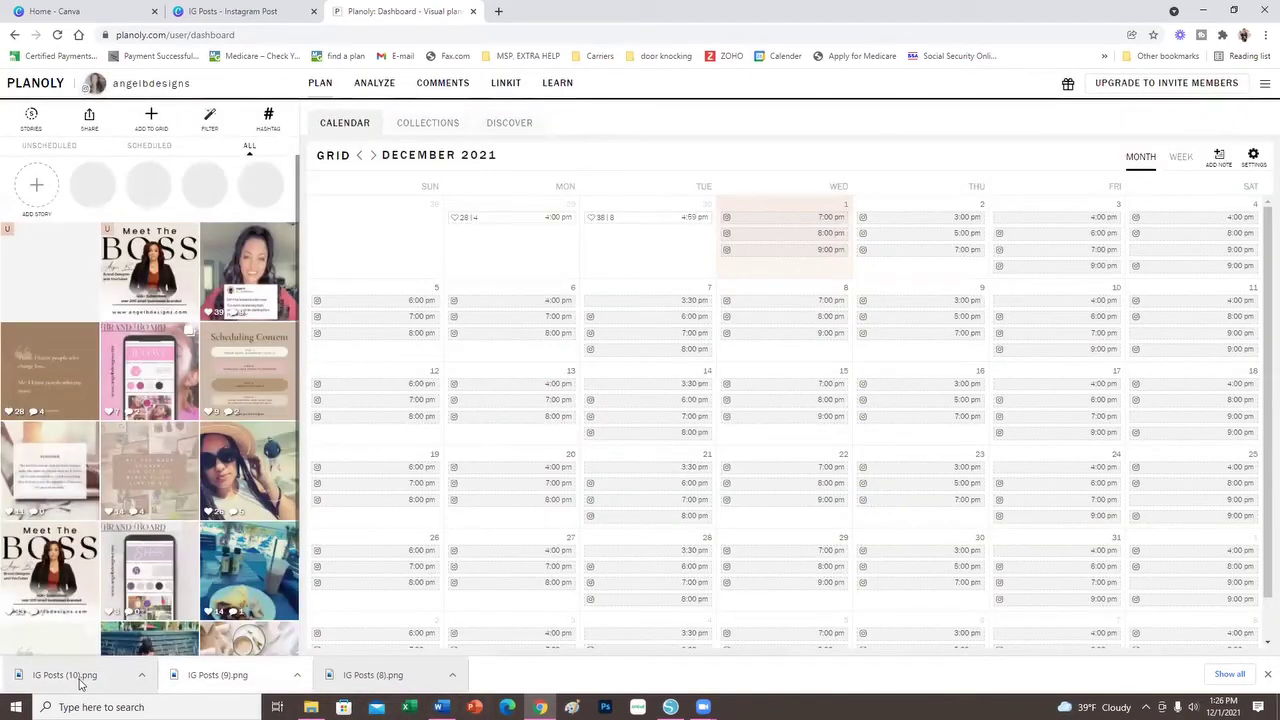
left_click_drag(80, 675, 89, 613)
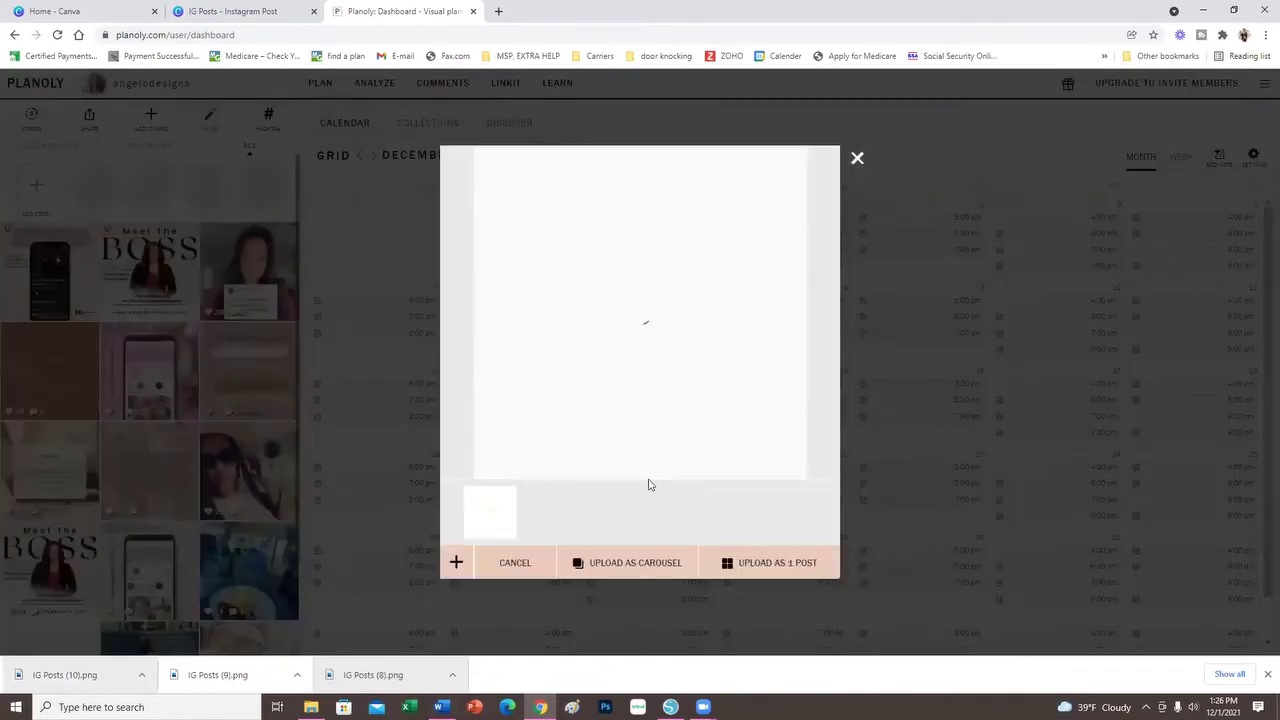
left_click(779, 563)
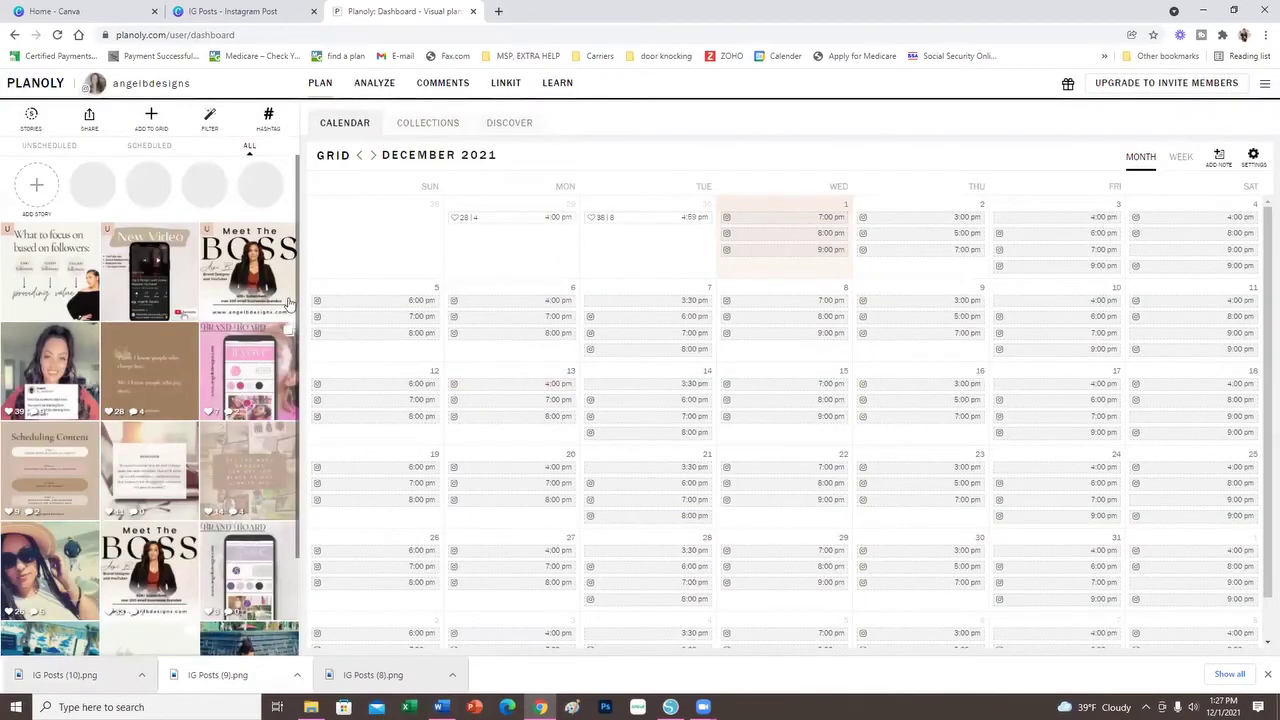
Step: Delete the unscheduled "Meet The Boss" post from the grid
left_click(287, 235)
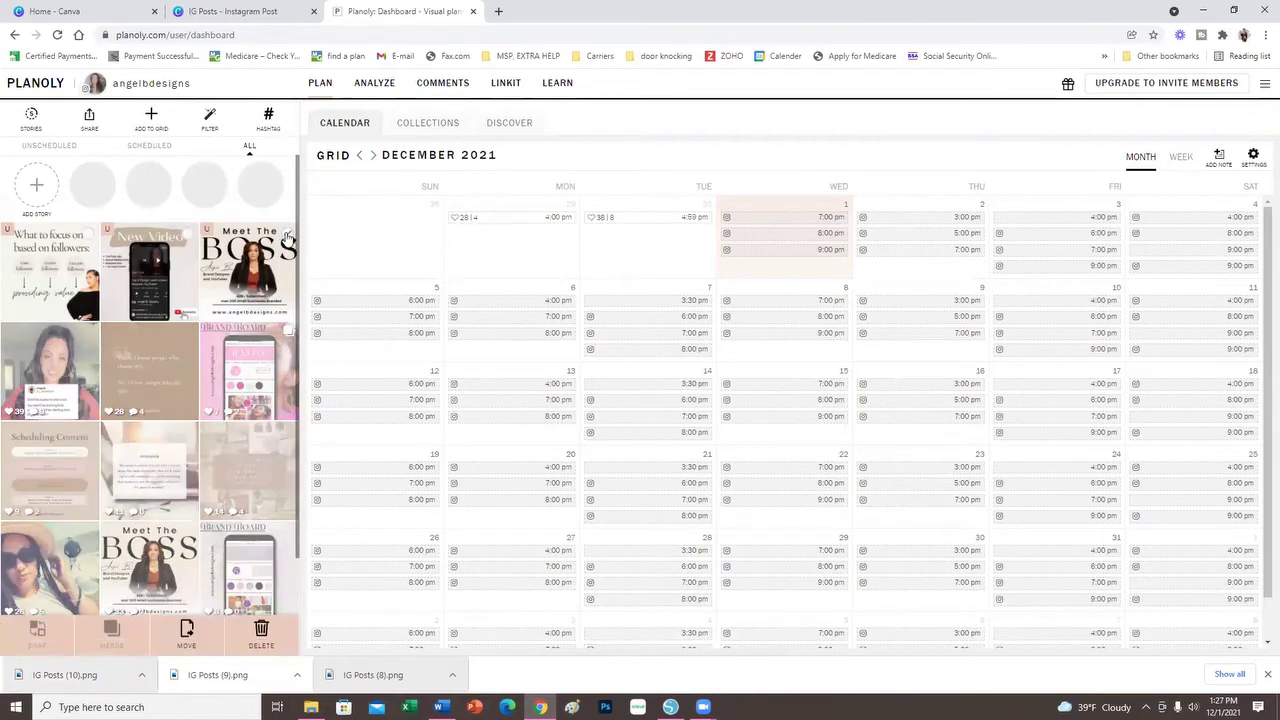
left_click(261, 633)
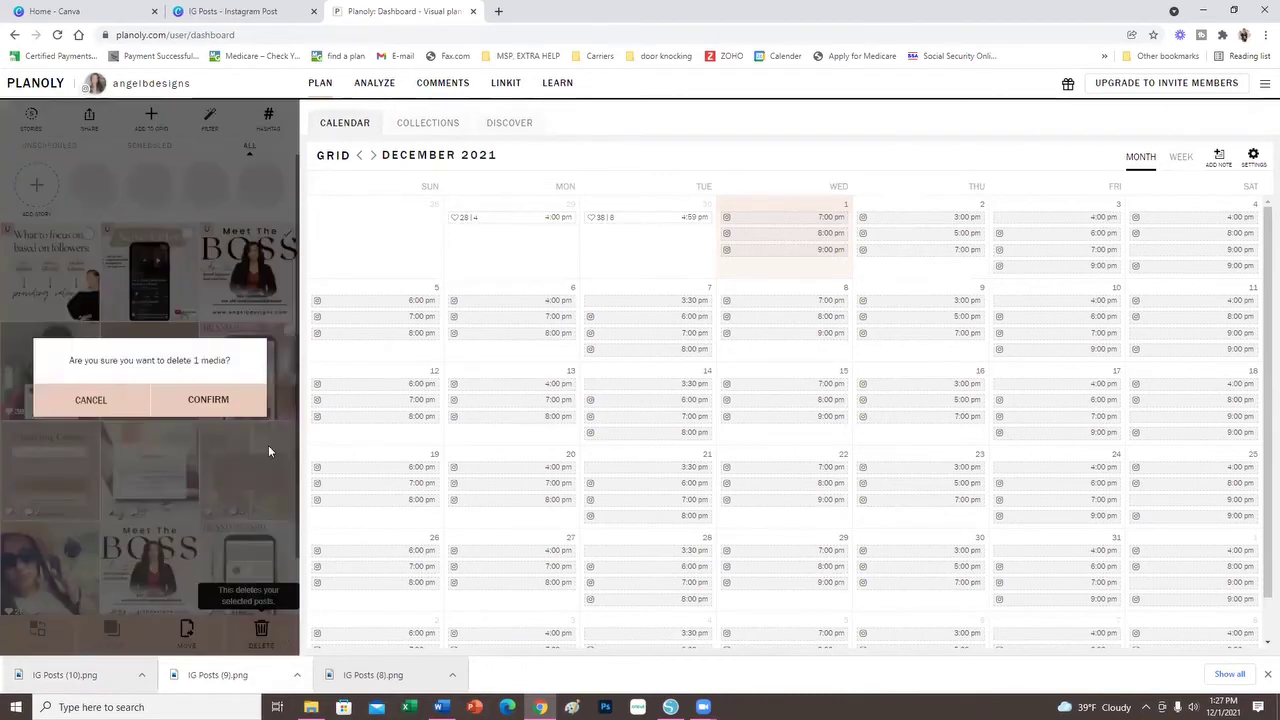
left_click(225, 405)
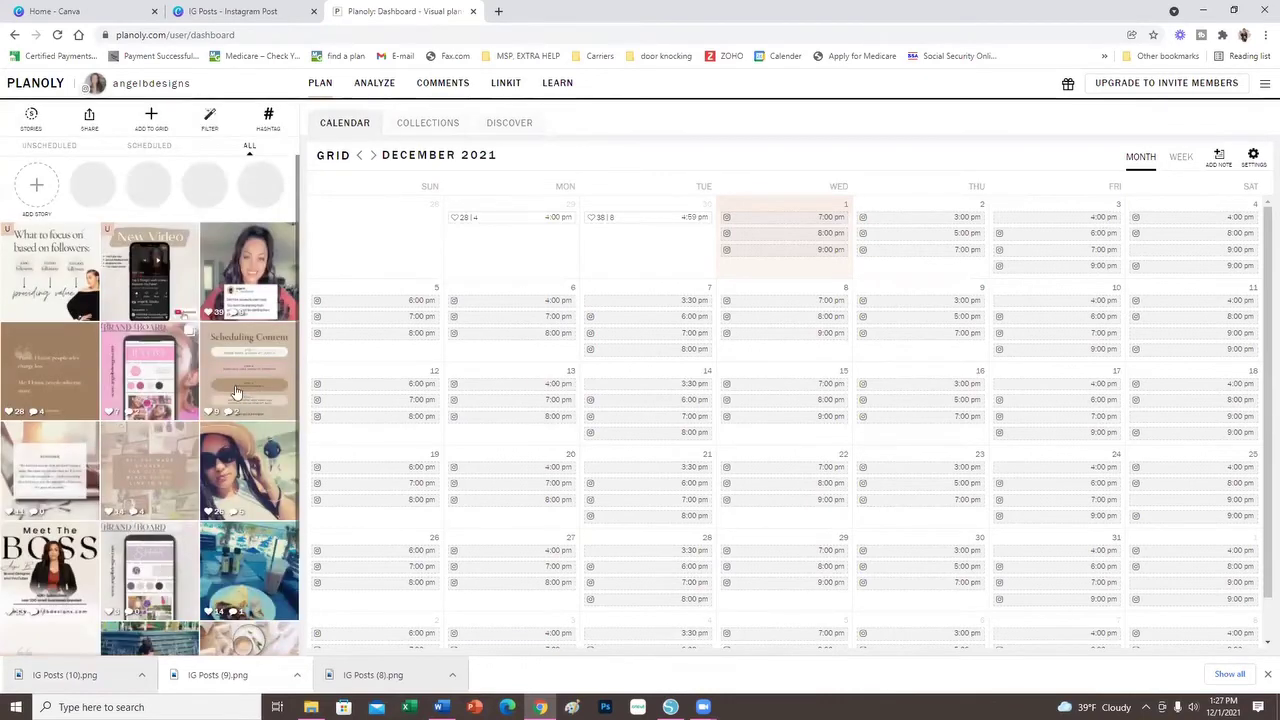
Step: Examine the New Video post's scheduling options and its quick schedule times, including Wed 12/1 at 07:00 PM, and close it without saving
left_click(139, 272)
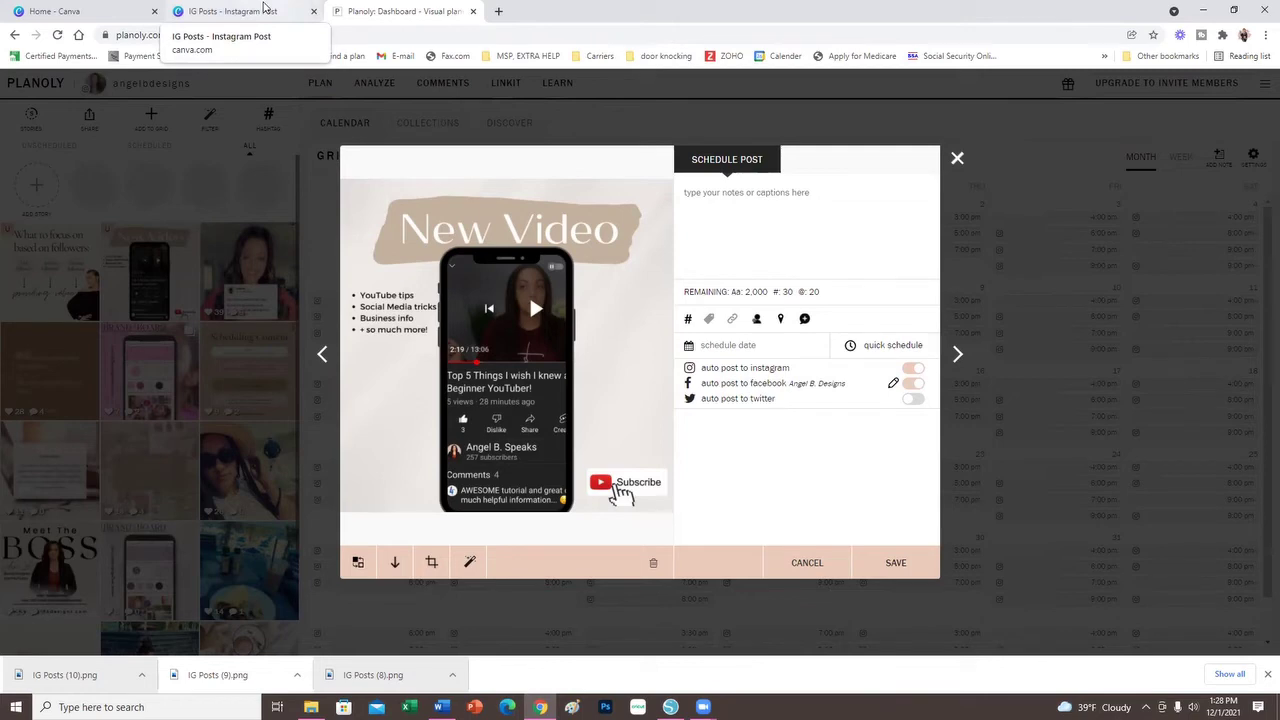
left_click(957, 160)
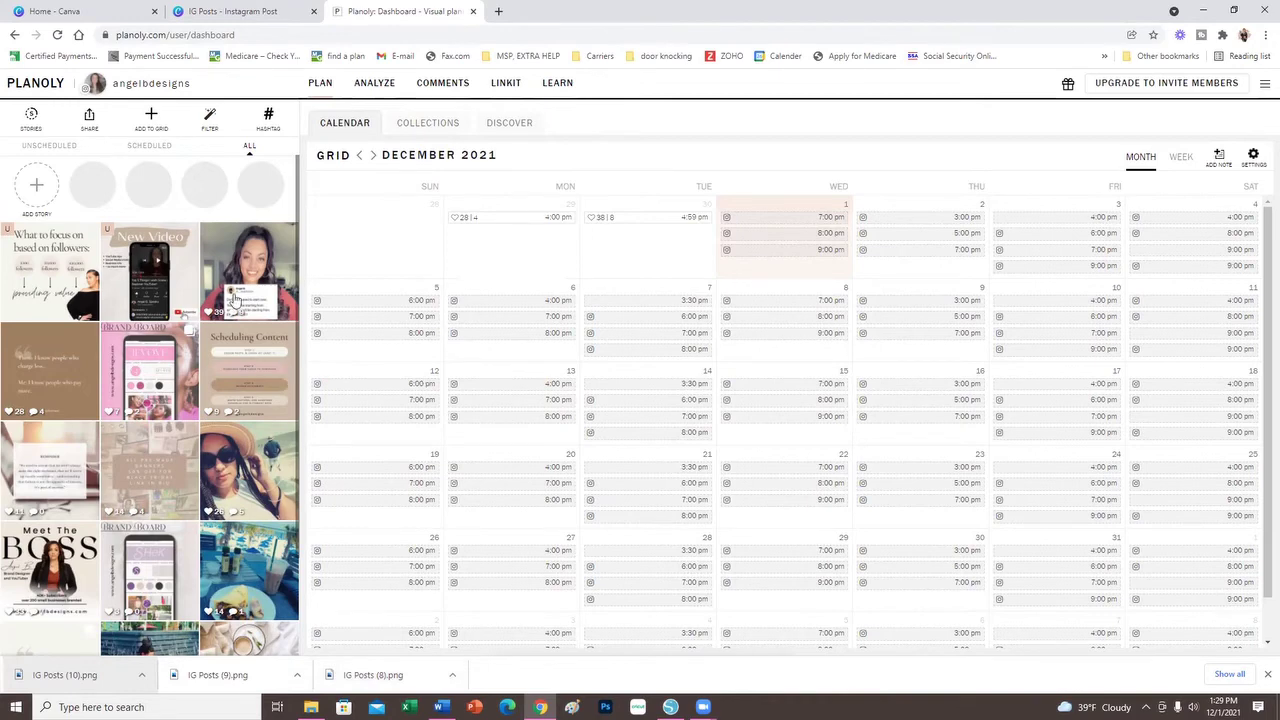
left_click(181, 262)
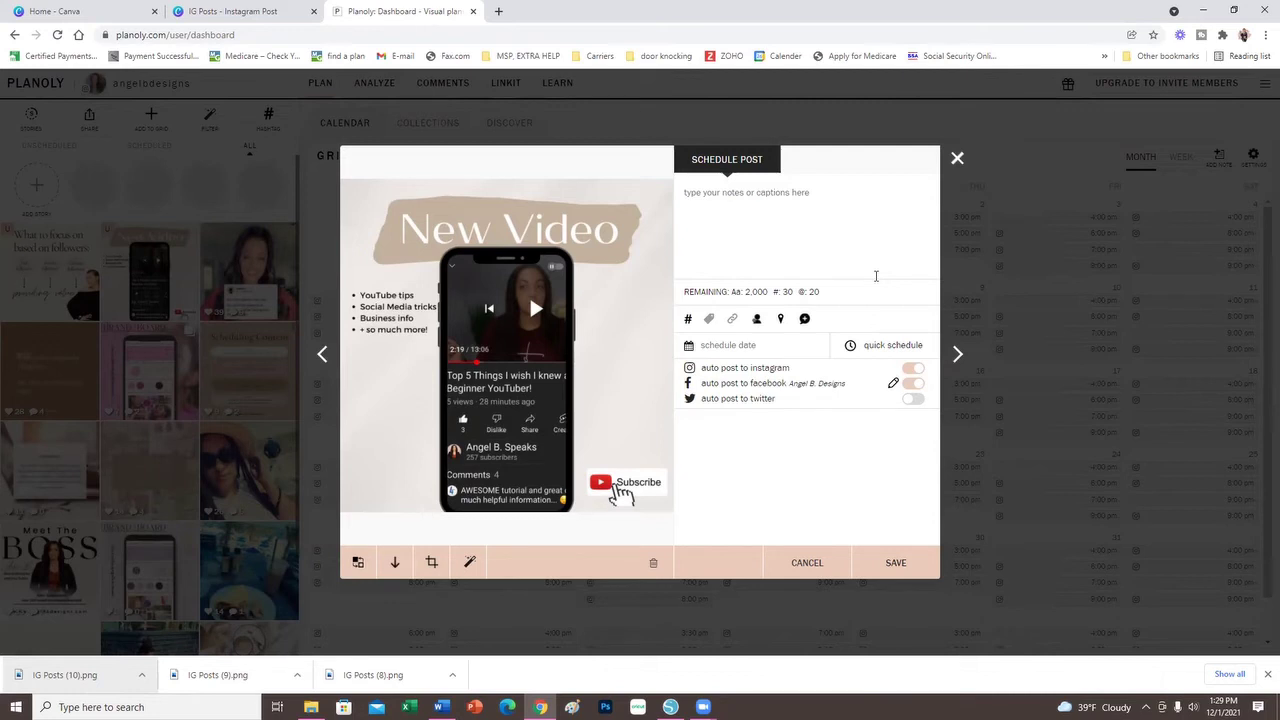
left_click(913, 344)
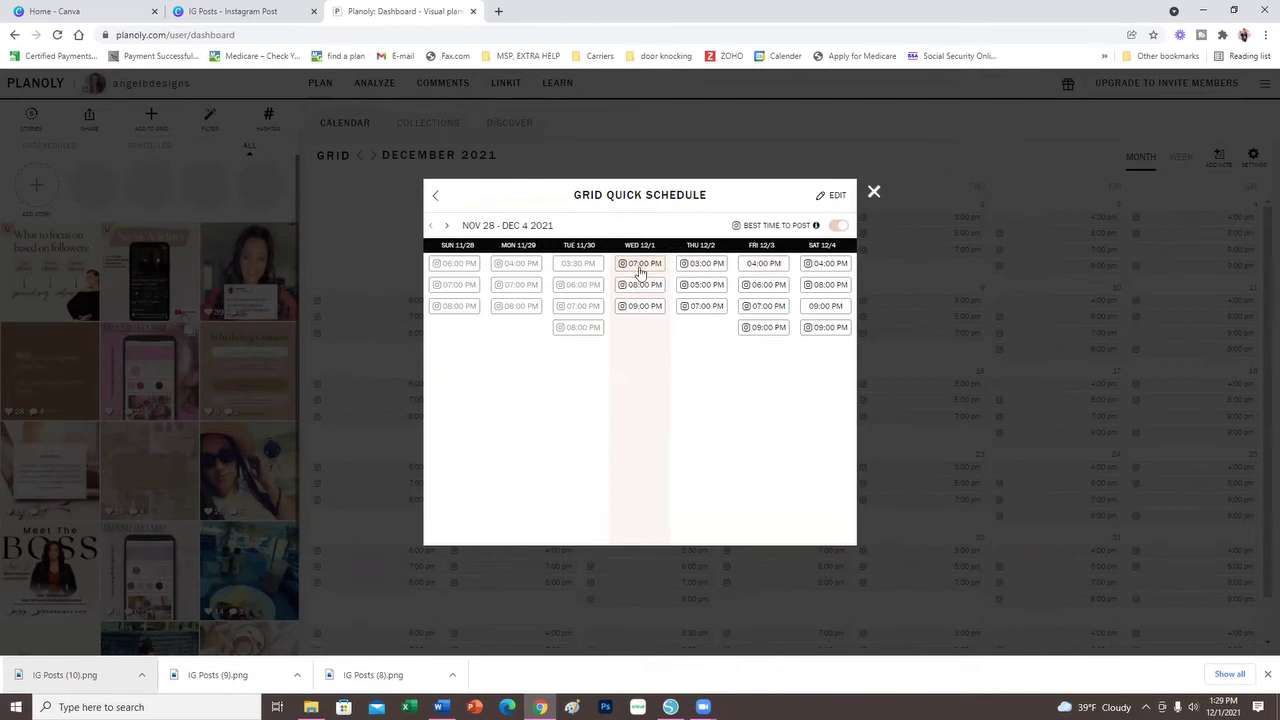
left_click(640, 265)
left_click(874, 194)
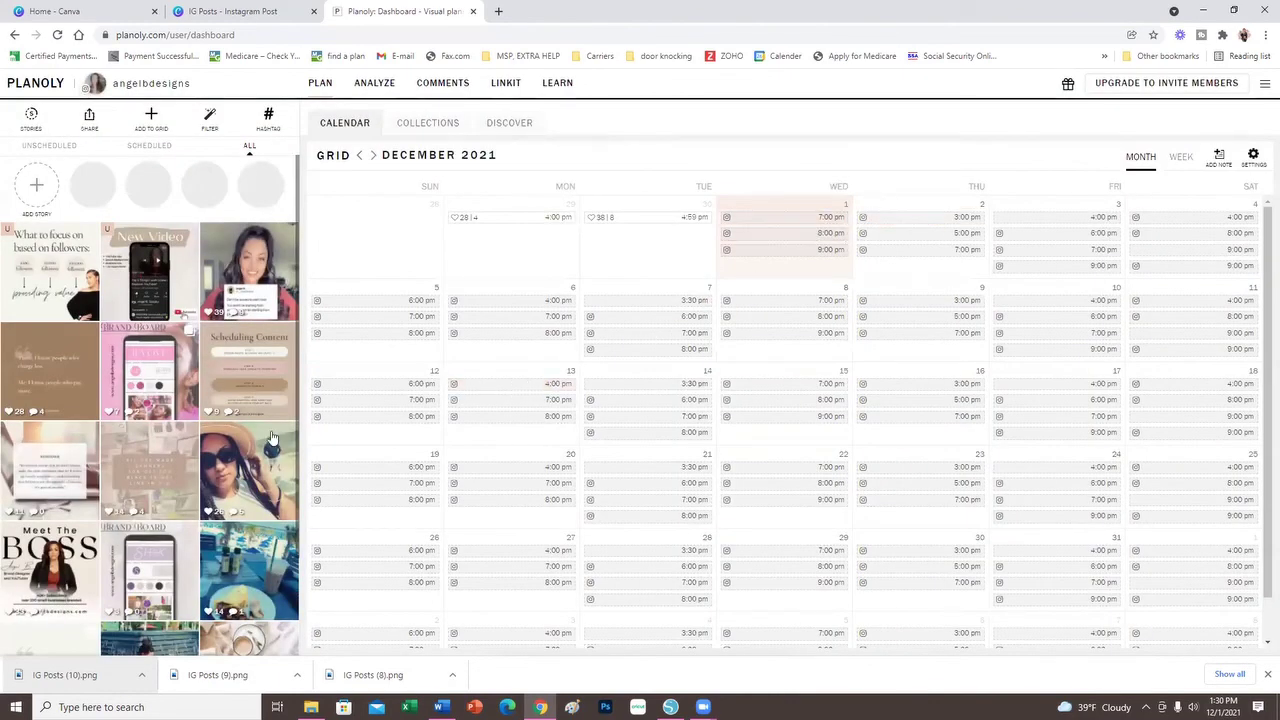
scroll(274, 454, "down", 2)
scroll(294, 452, "up", 2)
Step: Switch to Canva, browse the Instagram Story templates from its home page and create a blank Instagram Story
left_click(256, 11)
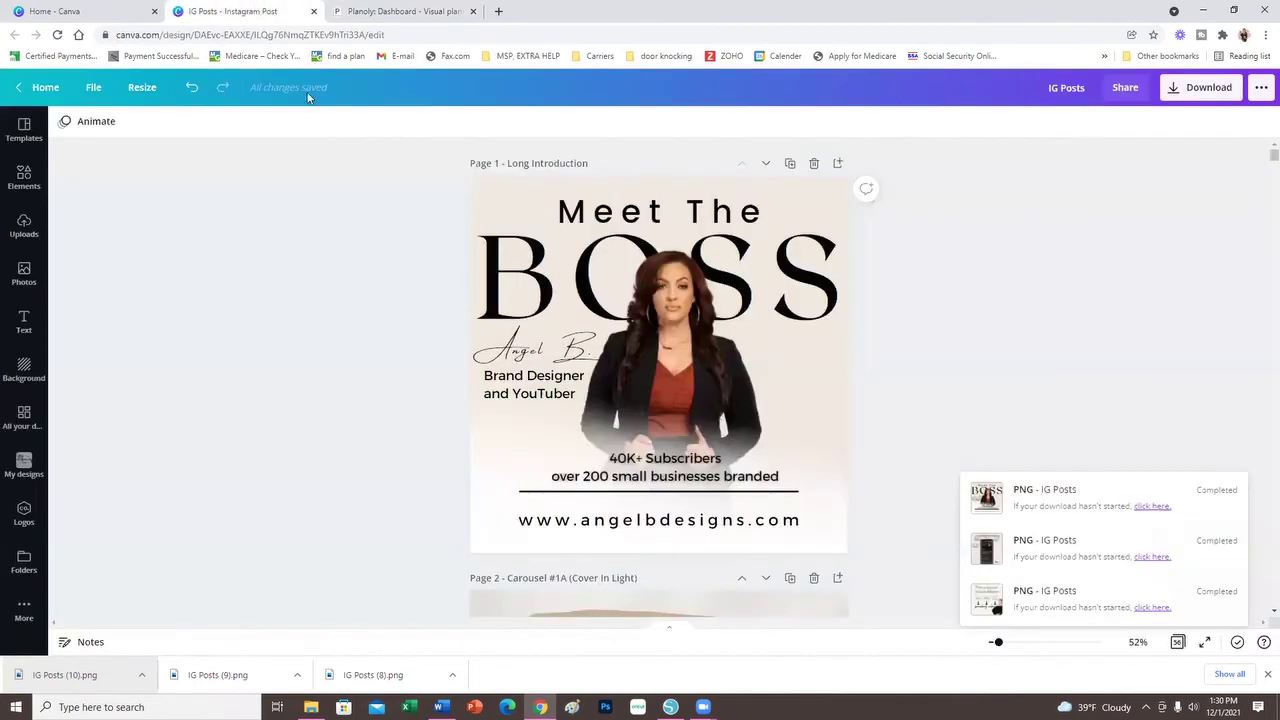
left_click(72, 12)
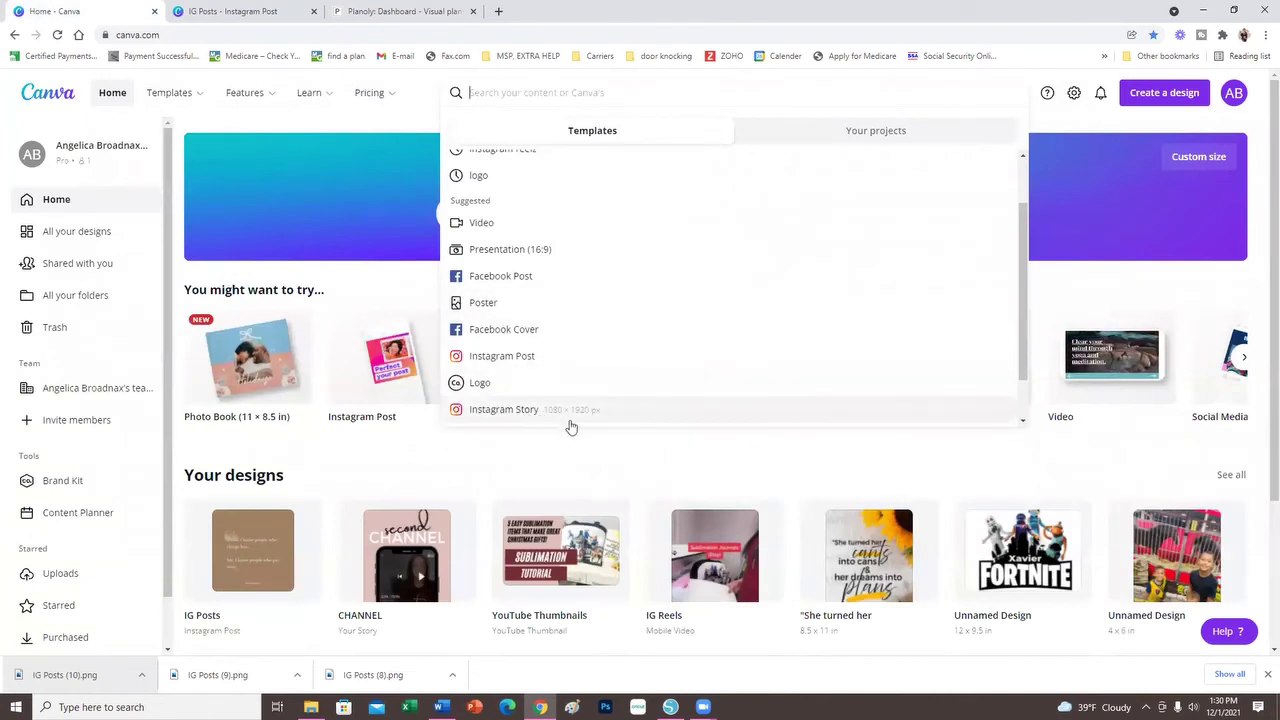
left_click(597, 420)
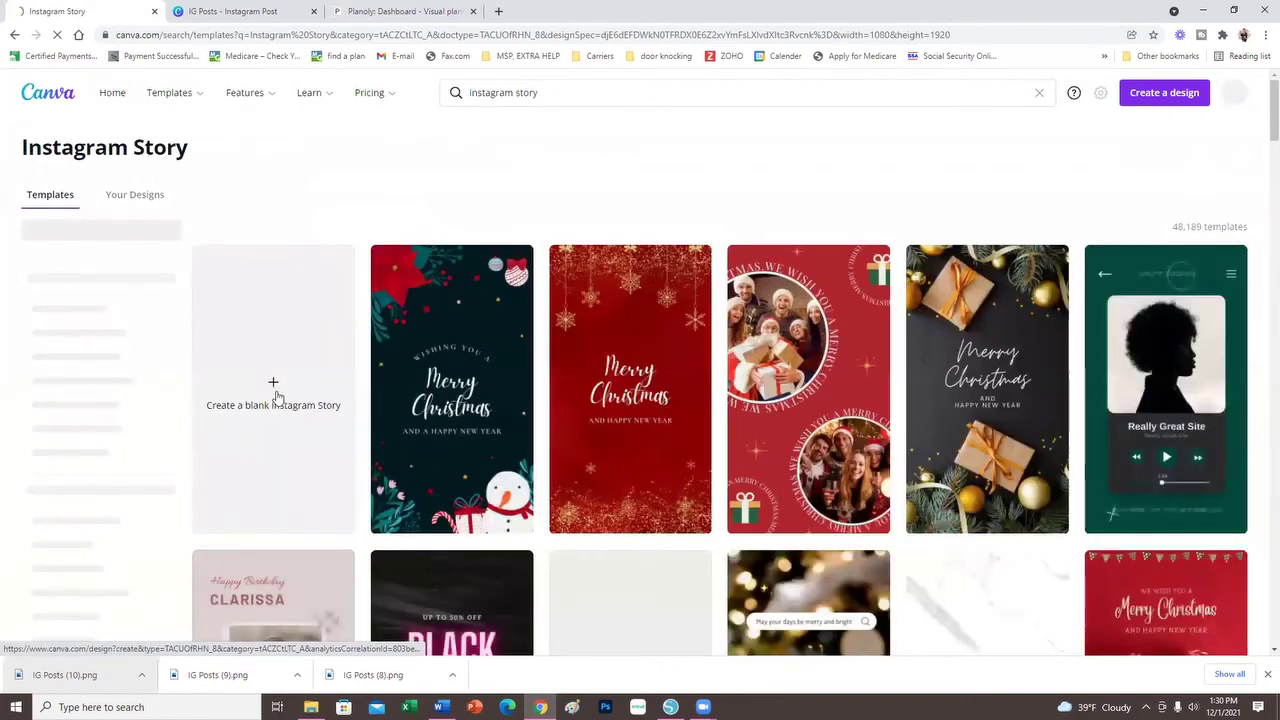
scroll(800, 520, "down", 3)
scroll(557, 520, "up", 3)
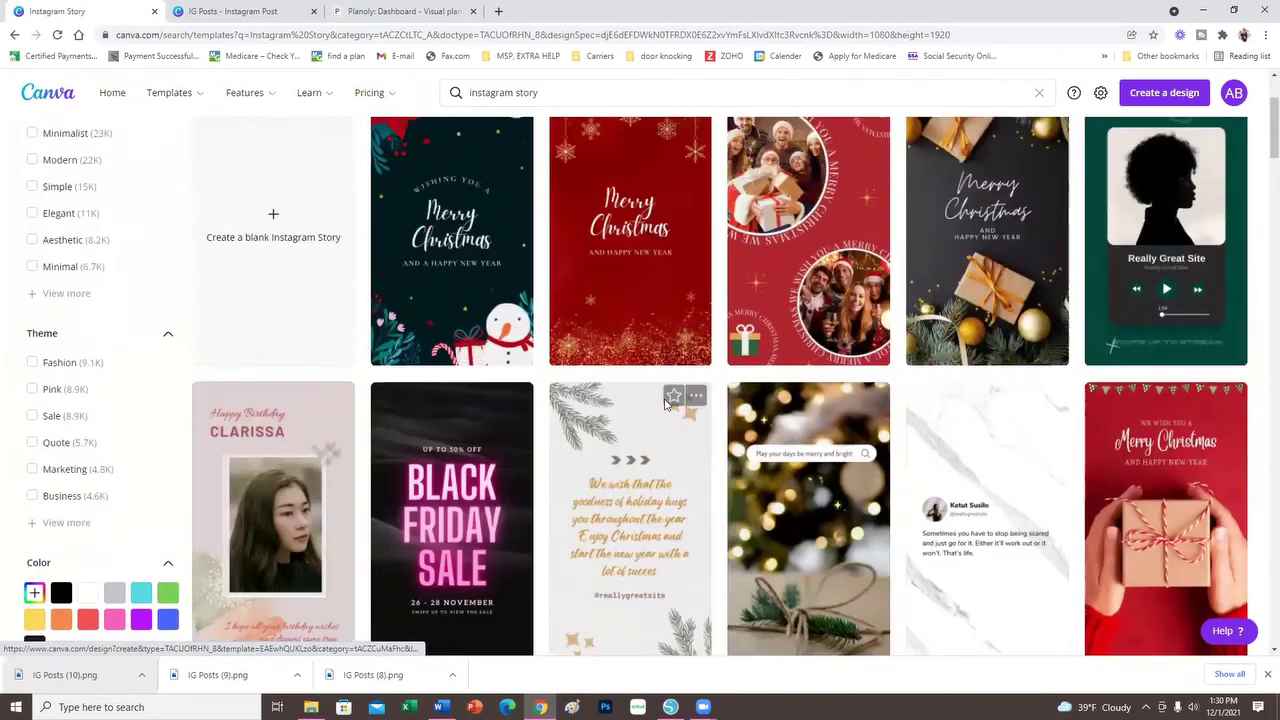
left_click(246, 358)
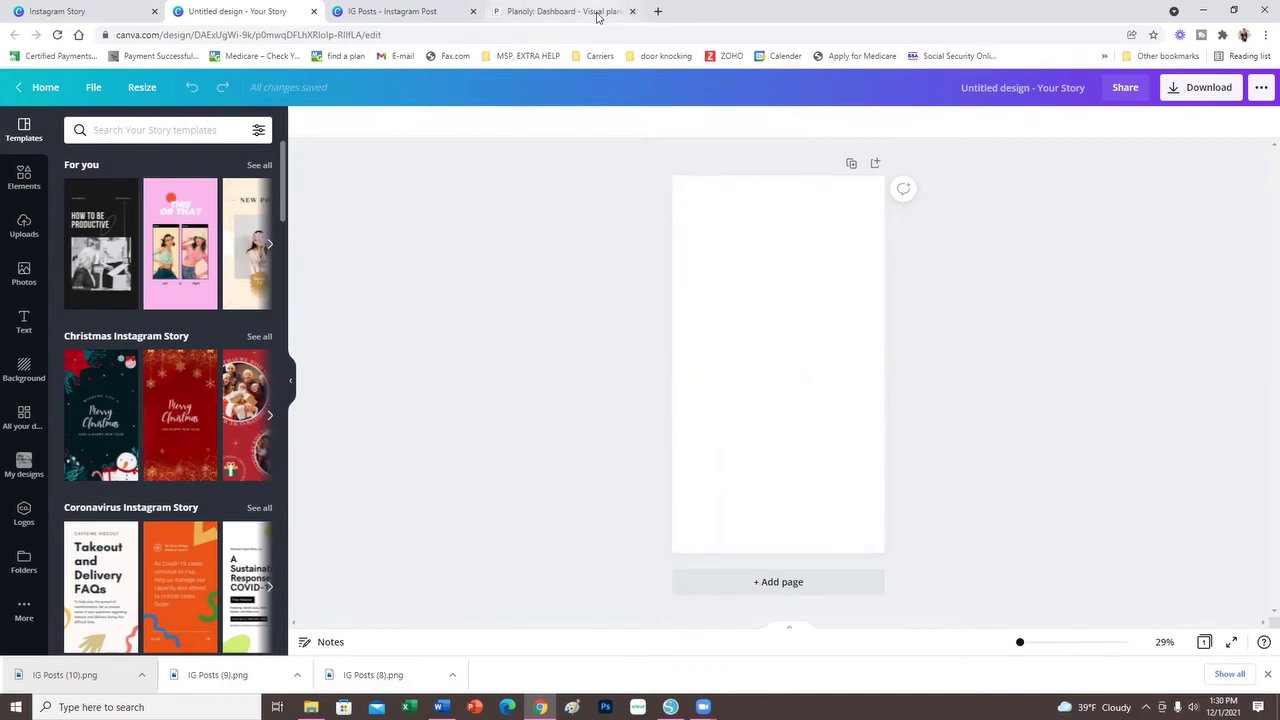
Step: Switch back to the Planoly dashboard and view the published "I know people who charge less" quote and the neighbouring portrait post
left_click(560, 11)
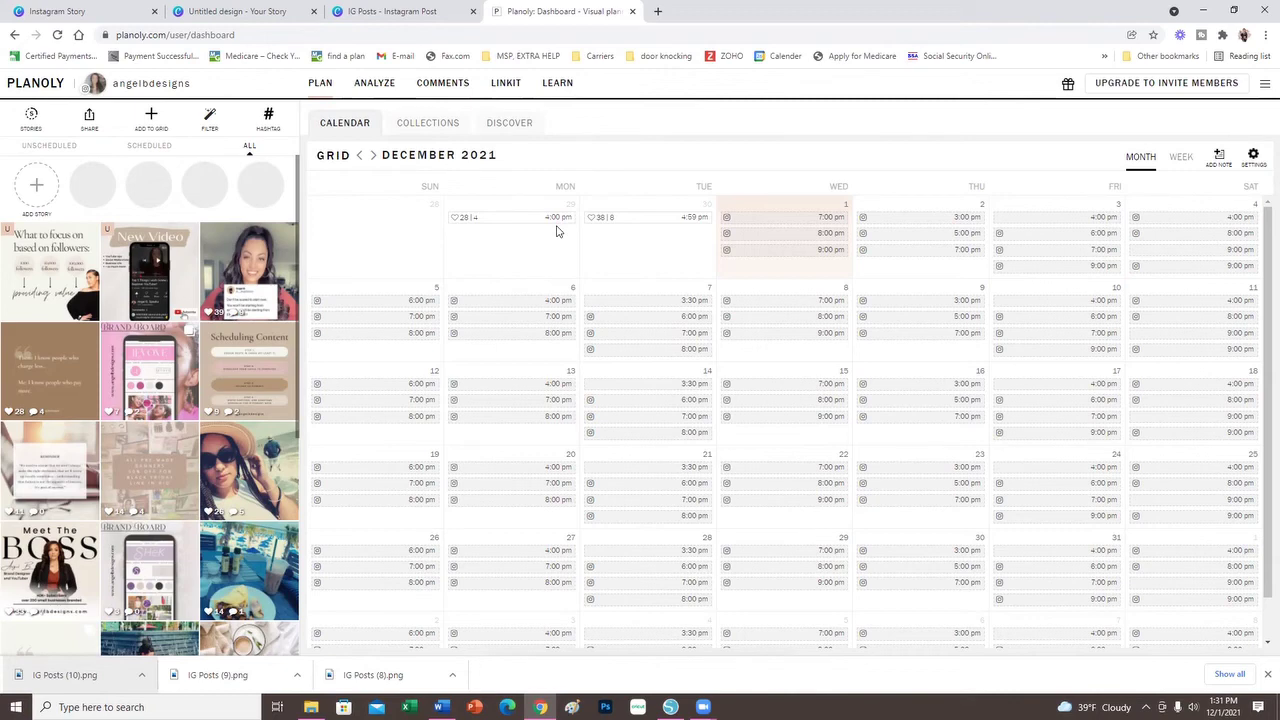
scroll(143, 390, "down", 2)
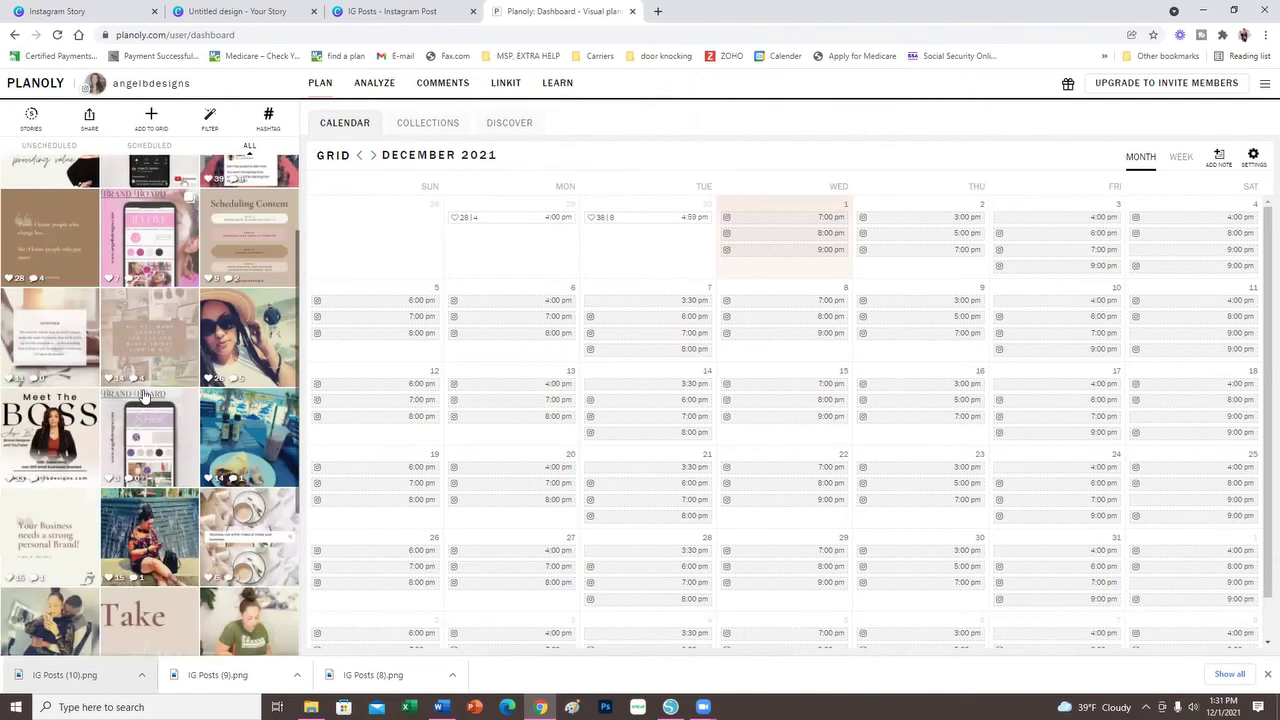
left_click(36, 232)
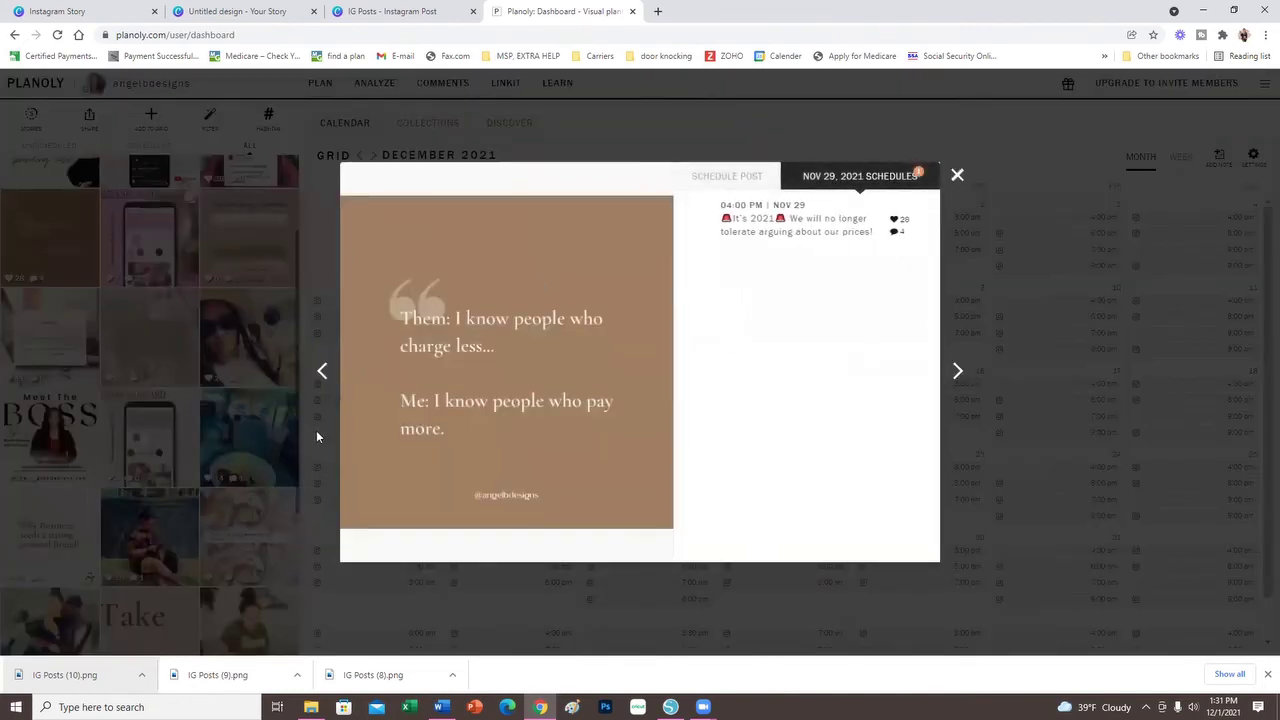
left_click(321, 372)
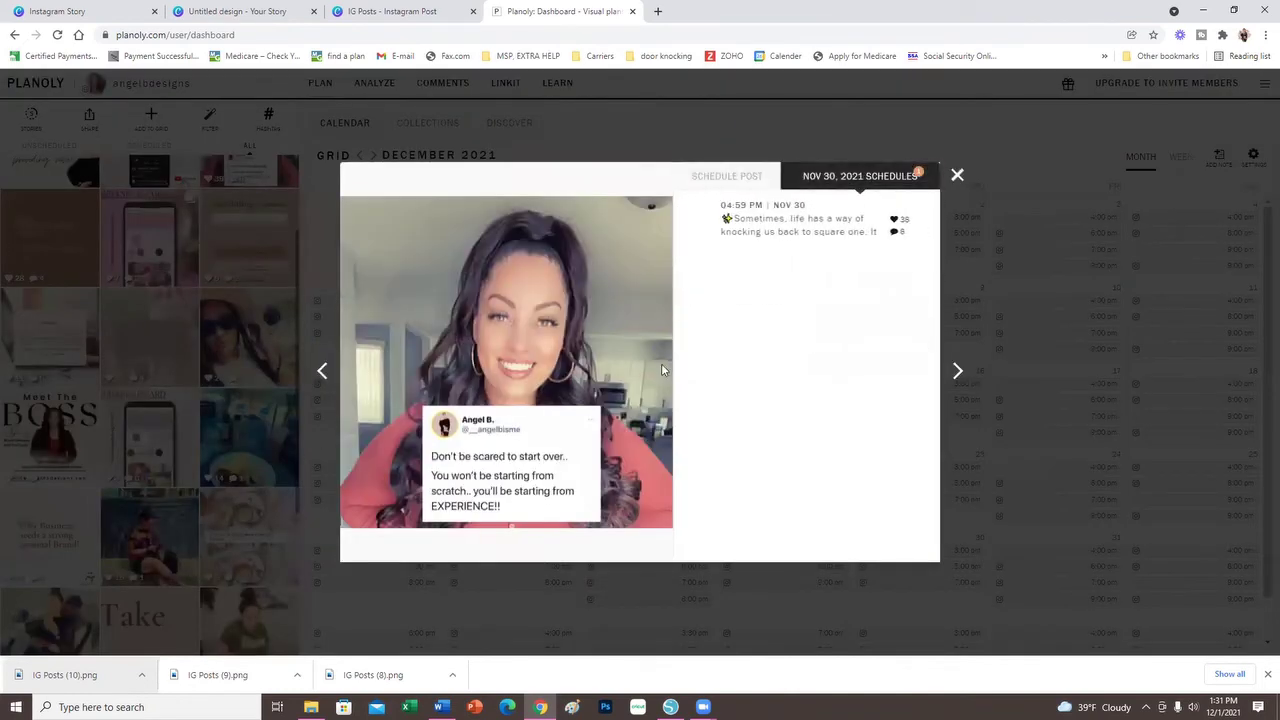
left_click(956, 372)
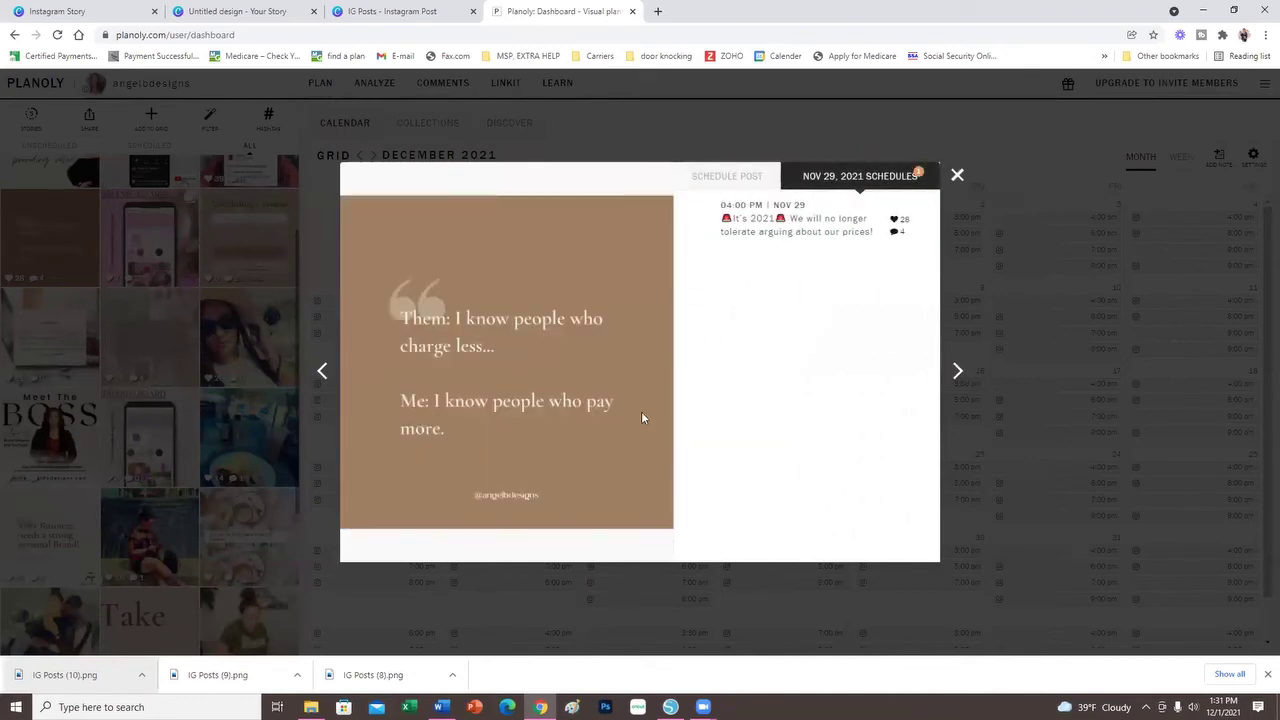
left_click(957, 176)
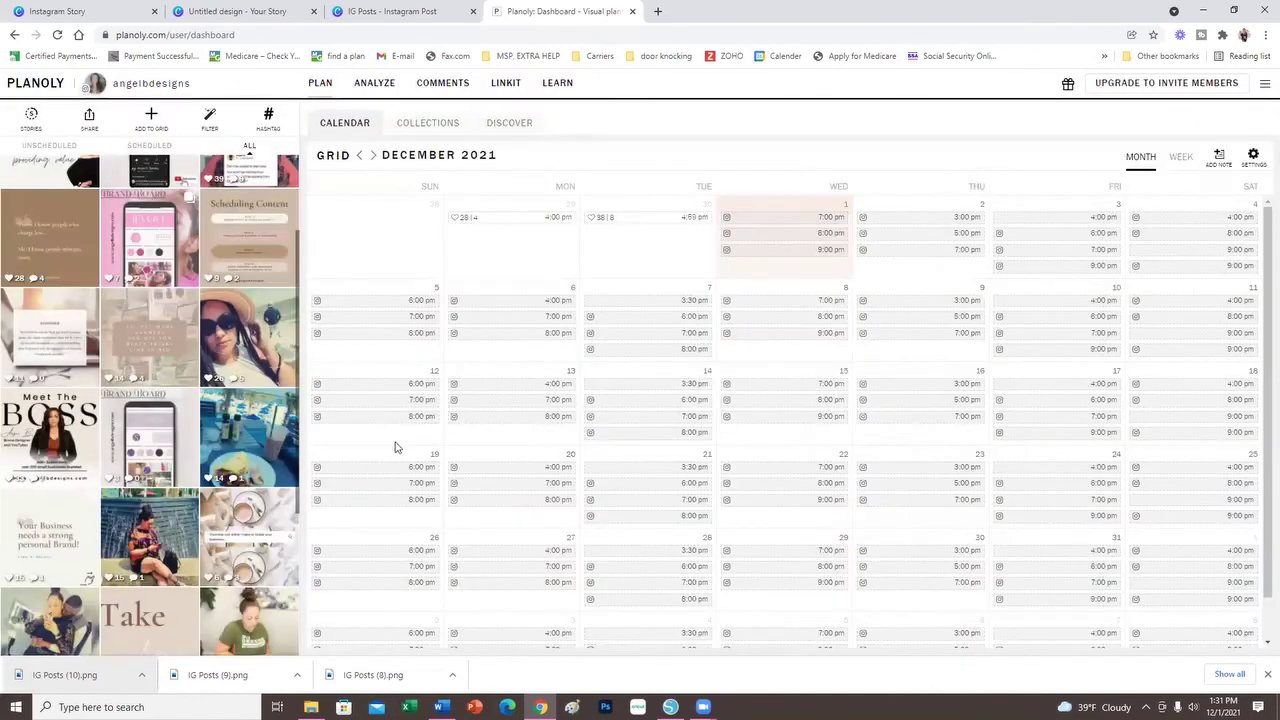
Step: View the published "Your Business needs a strong personal Brand!" carousel, close it and look over the rest of the grid
left_click(62, 553)
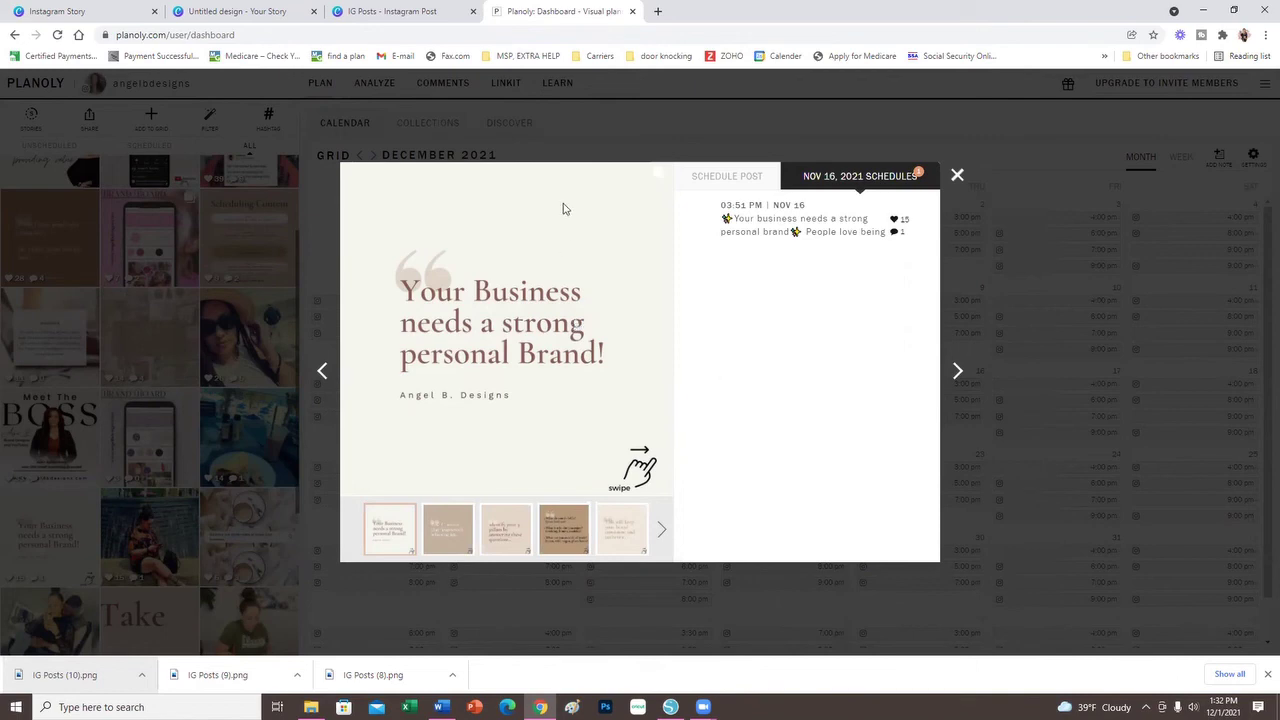
left_click(957, 177)
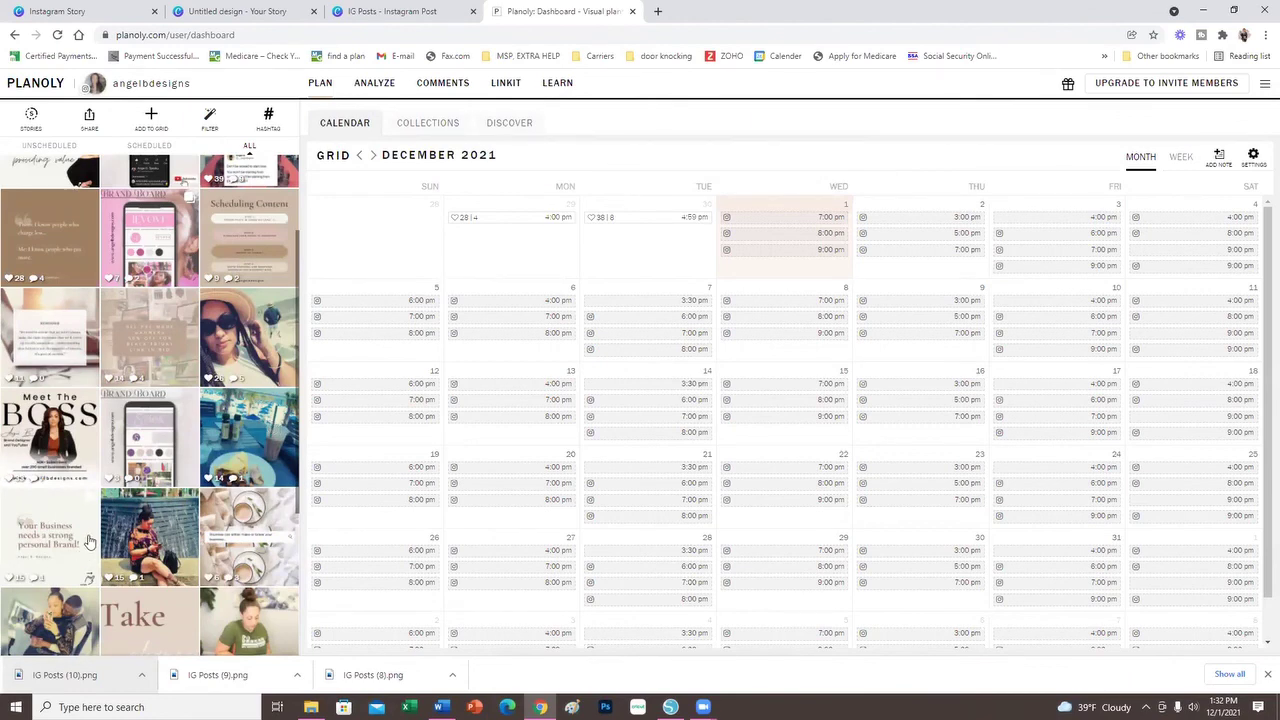
scroll(86, 540, "down", 3)
scroll(175, 510, "up", 3)
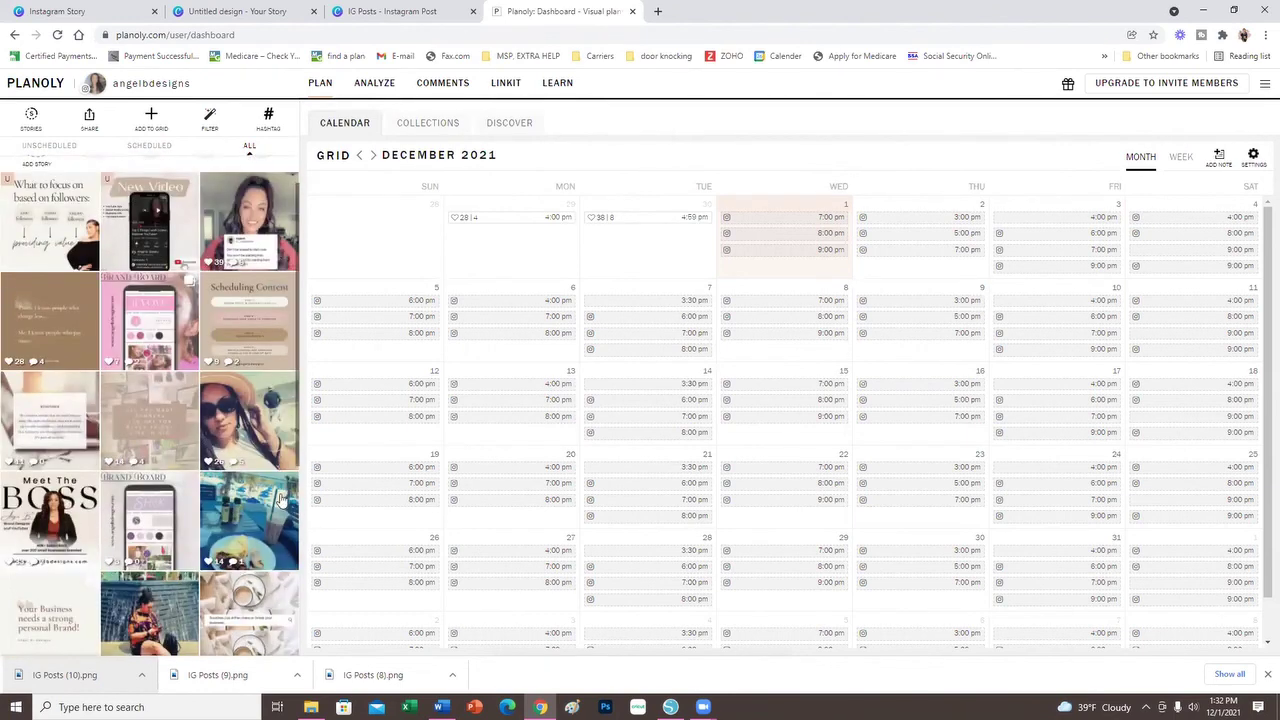